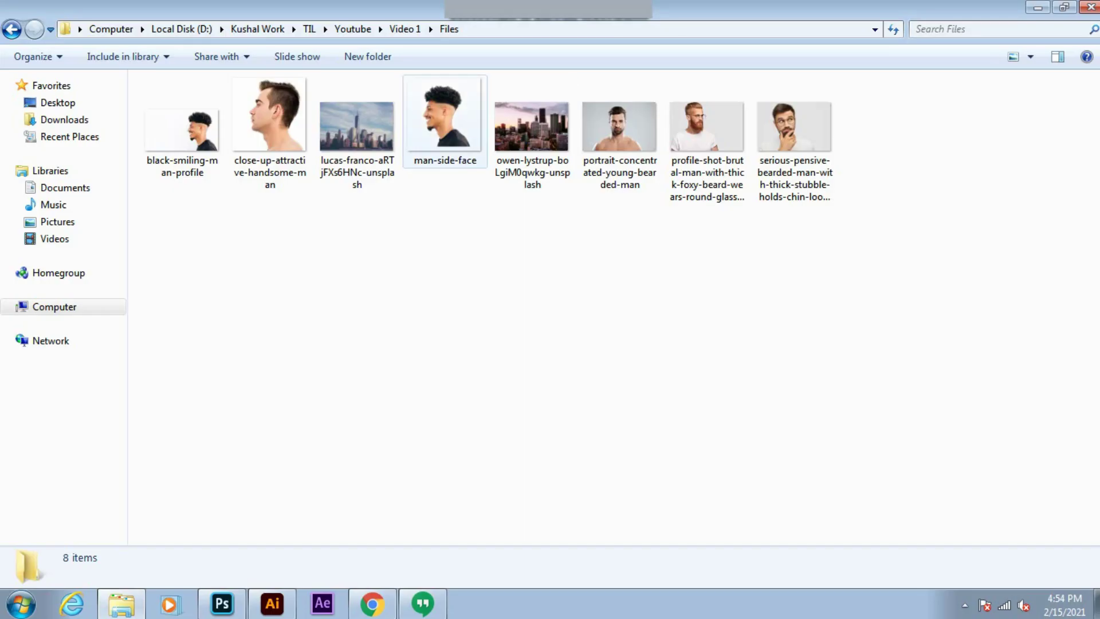
Place man-side-face.png on the 2000×2000 canvas and rasterize its layer.
left_click_drag(444, 120, 450, 320)
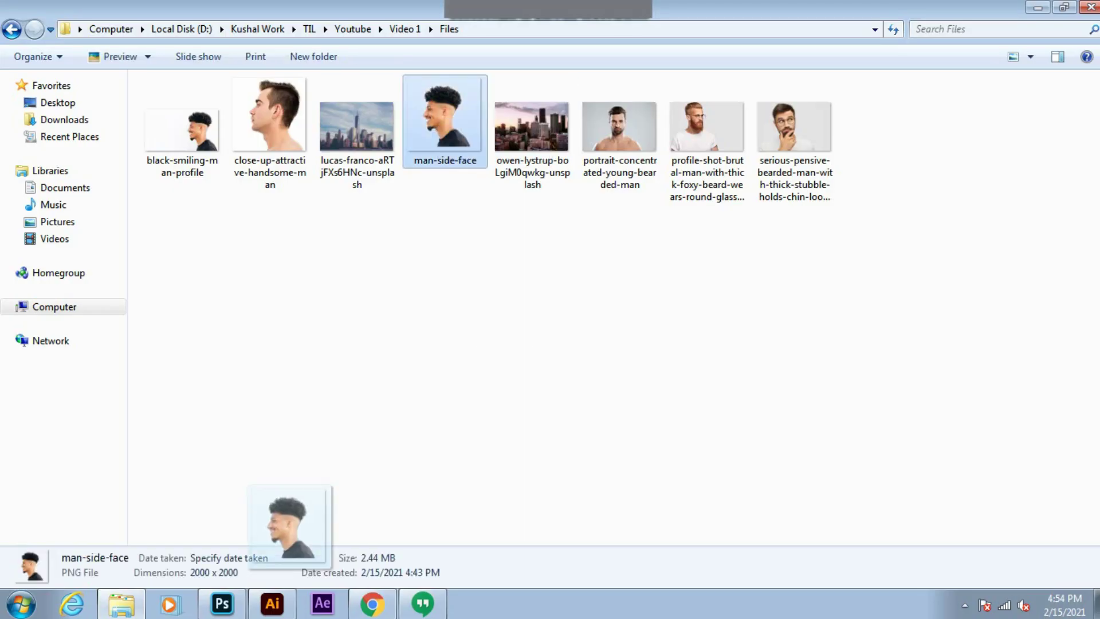
right_click(985, 168)
left_click(802, 299)
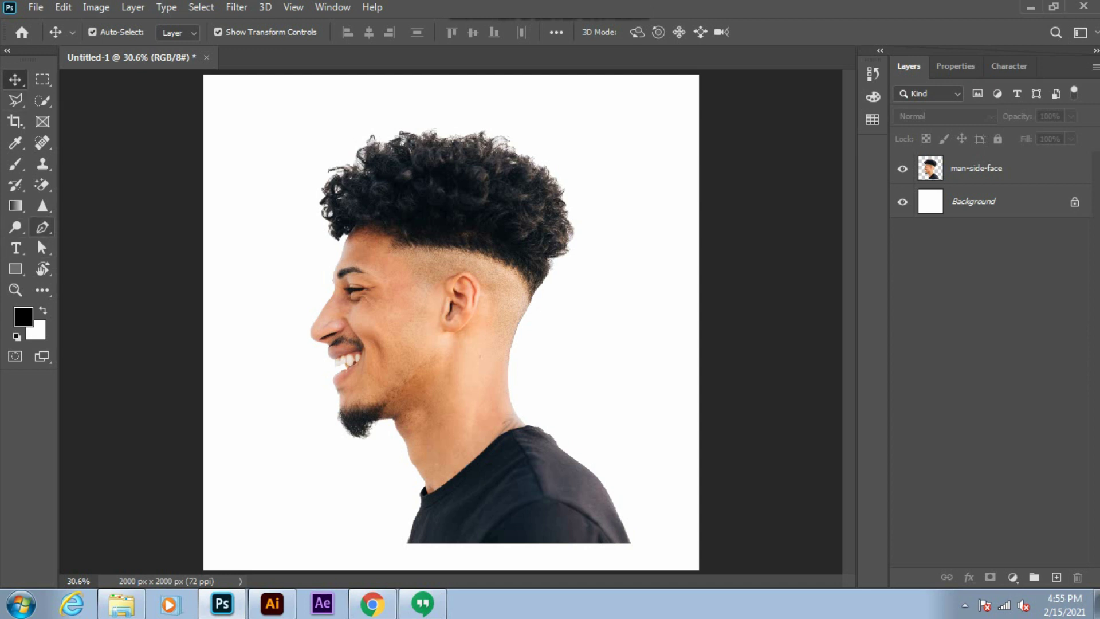
Draw a closed curved Pen path around the hair and load it as a selection.
key("p")
left_click(114, 30)
left_click(110, 57)
scroll(481, 206, "up", 2)
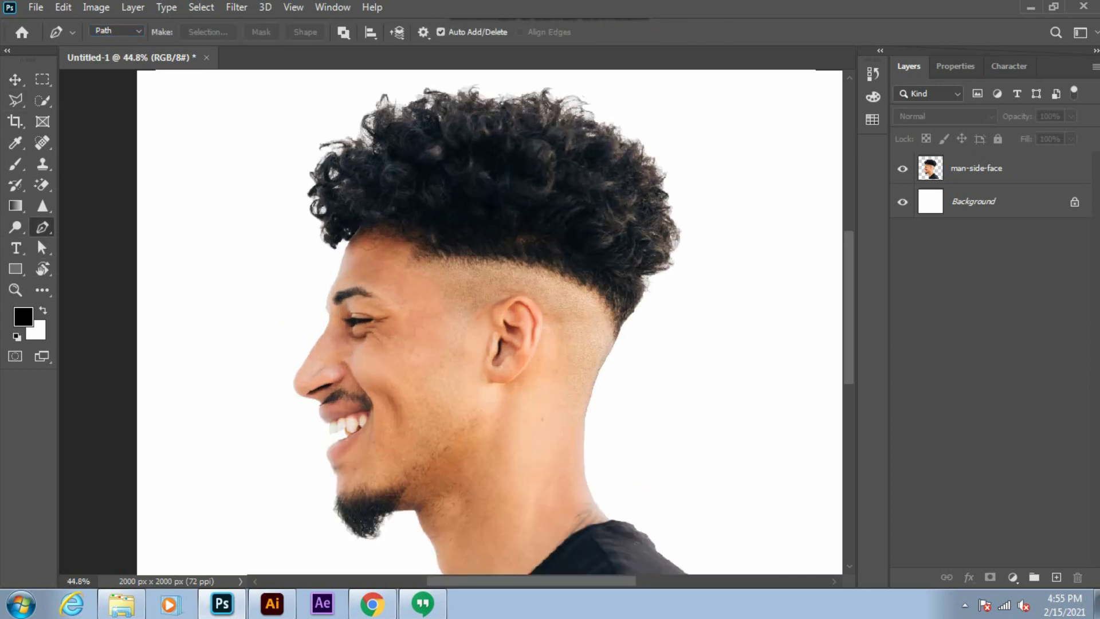
scroll(481, 206, "up", 2)
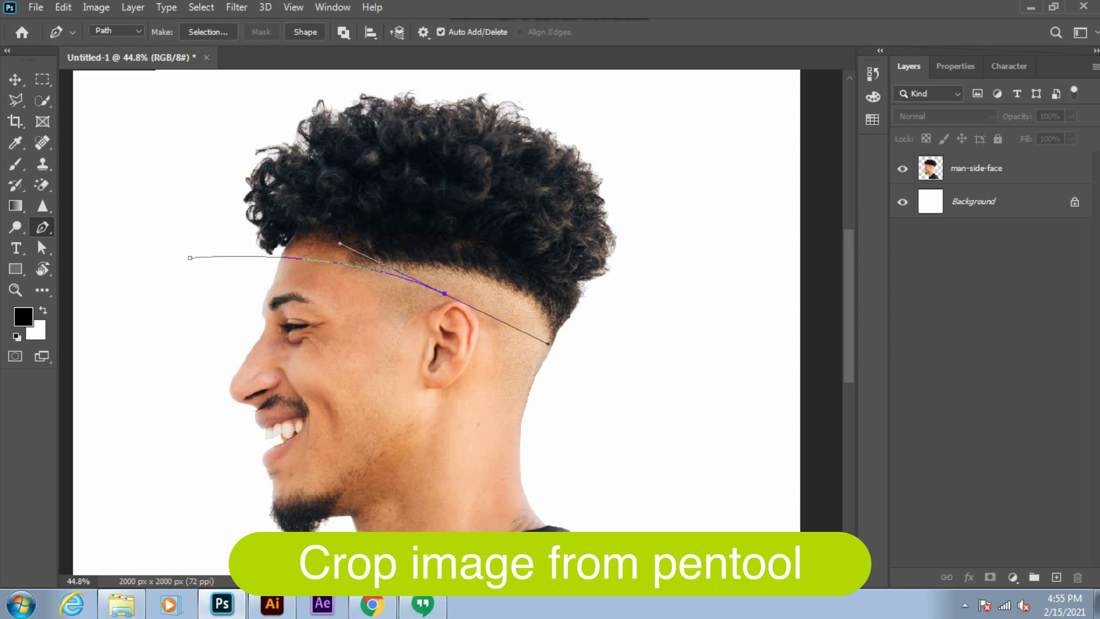
left_click_drag(488, 324, 508, 324)
left_click_drag(593, 348, 629, 341)
left_click(689, 275)
left_click(609, 170)
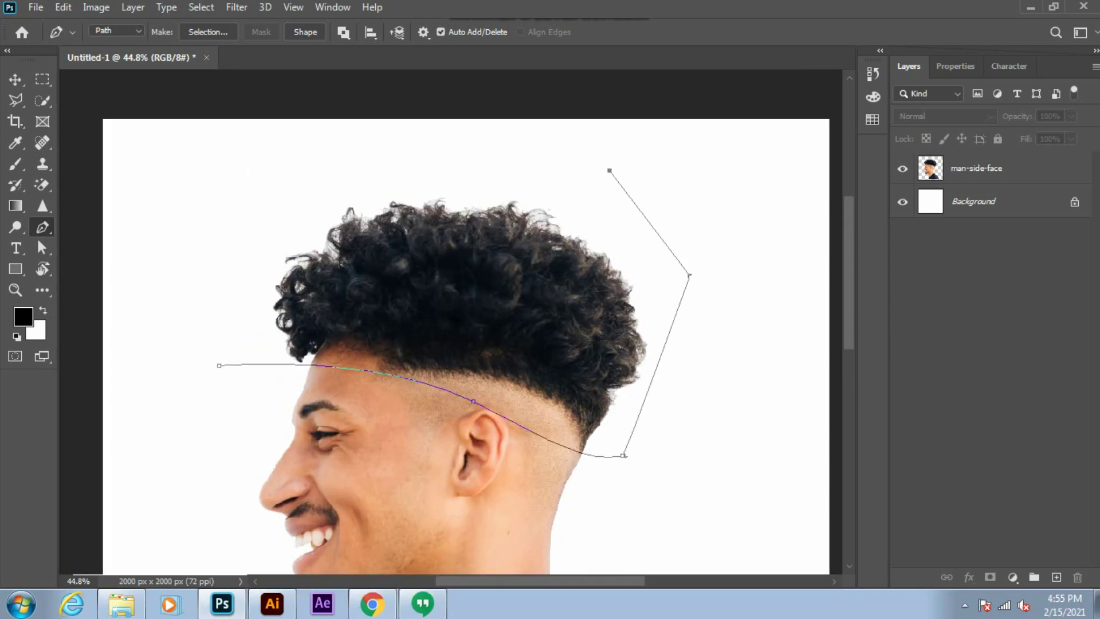
key("ctrl+Return")
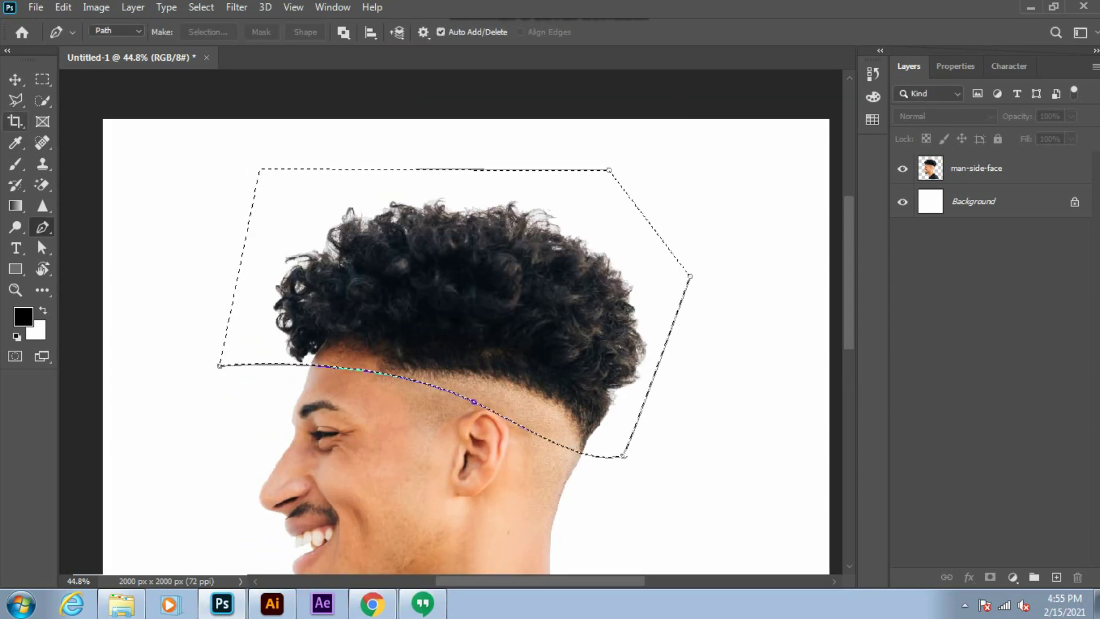
Cut the hair onto its own layer and lift it up to open a white band.
key("l")
right_click(411, 247)
key("Escape")
right_click(481, 258)
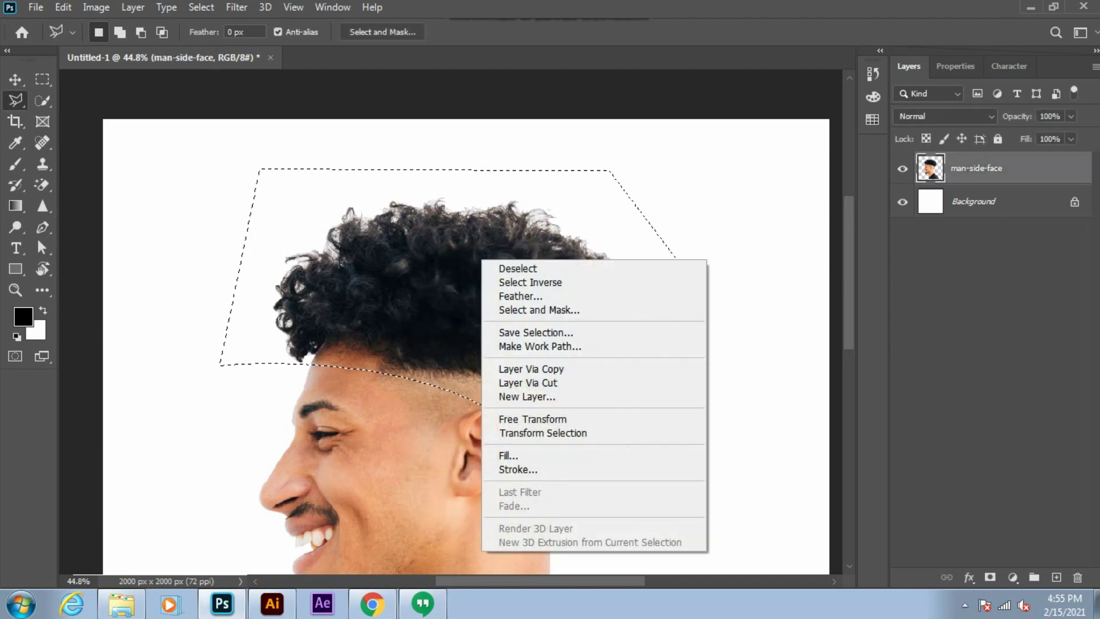
left_click(527, 381)
key("v")
left_click_drag(461, 475, 462, 437)
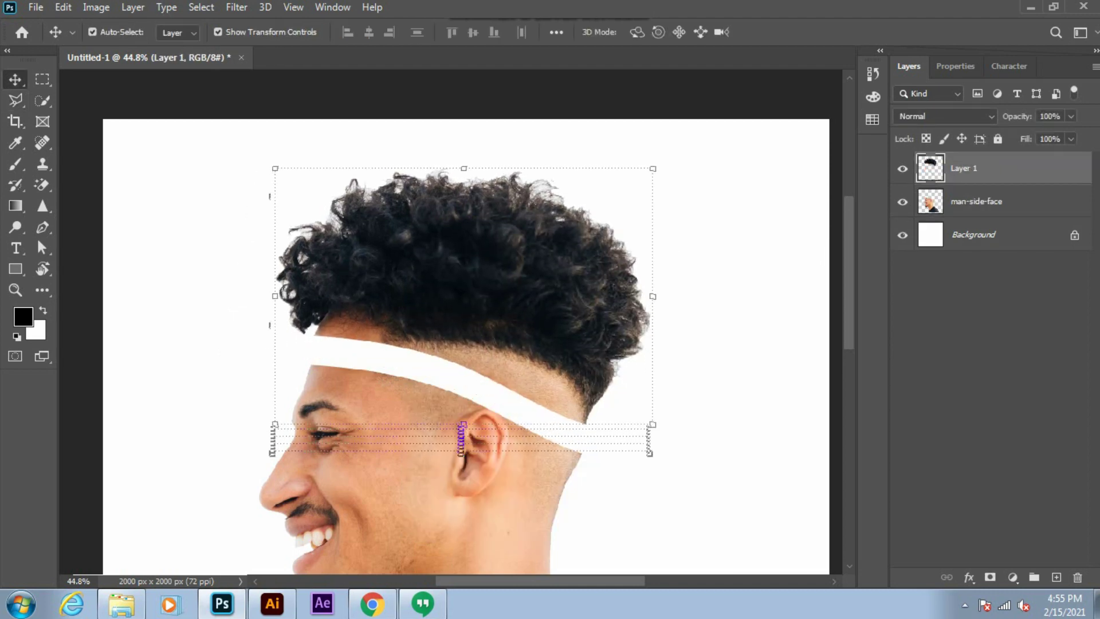
scroll(461, 437, "up", 2)
scroll(452, 330, "down", 3)
Cut a curved face strip onto its own layer and shift it up and right.
left_click(452, 330)
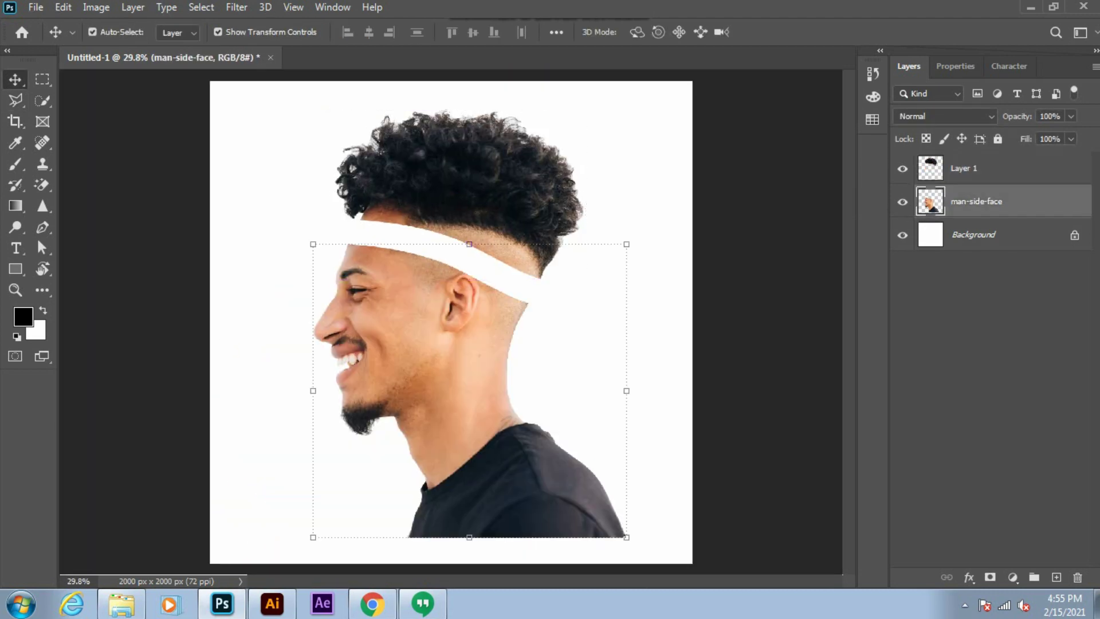
key("p")
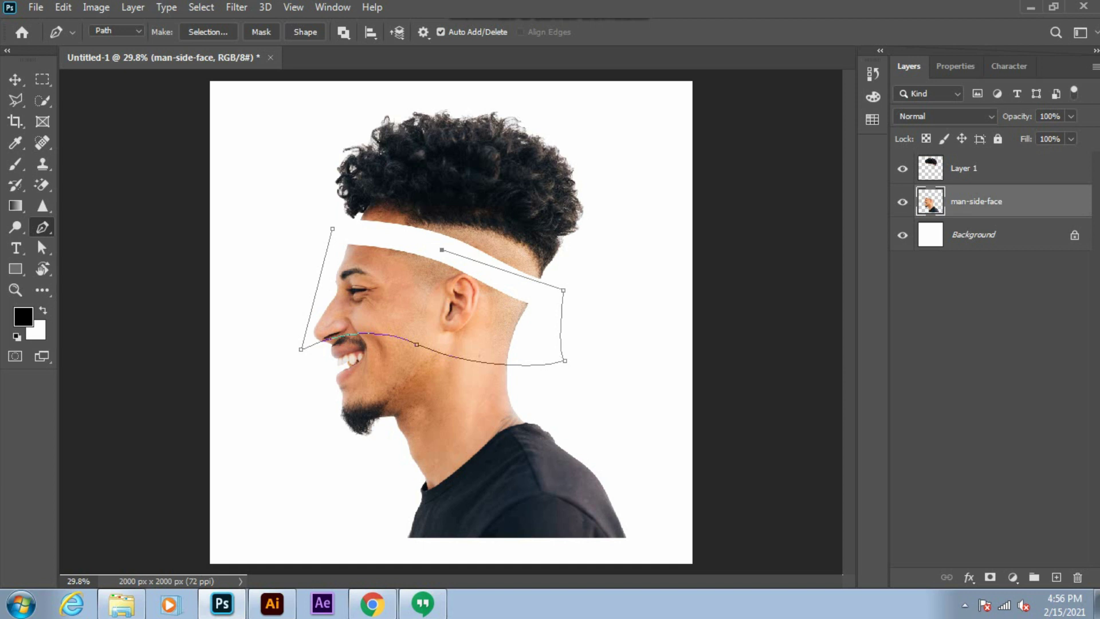
left_click(208, 32)
key("Return")
key("l")
right_click(393, 272)
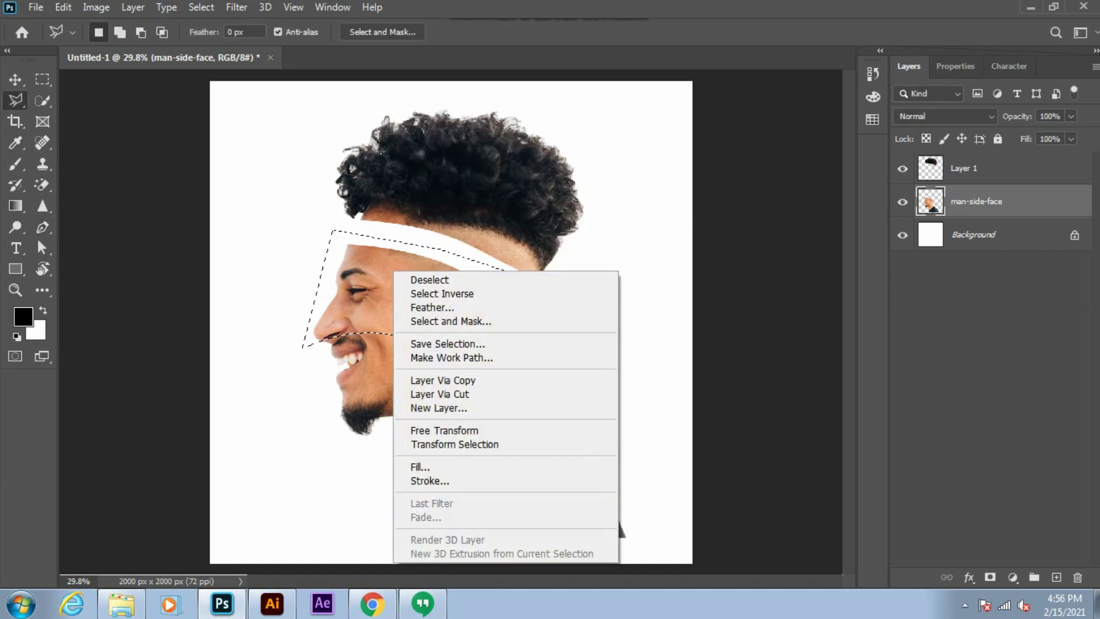
left_click(439, 393)
key("v")
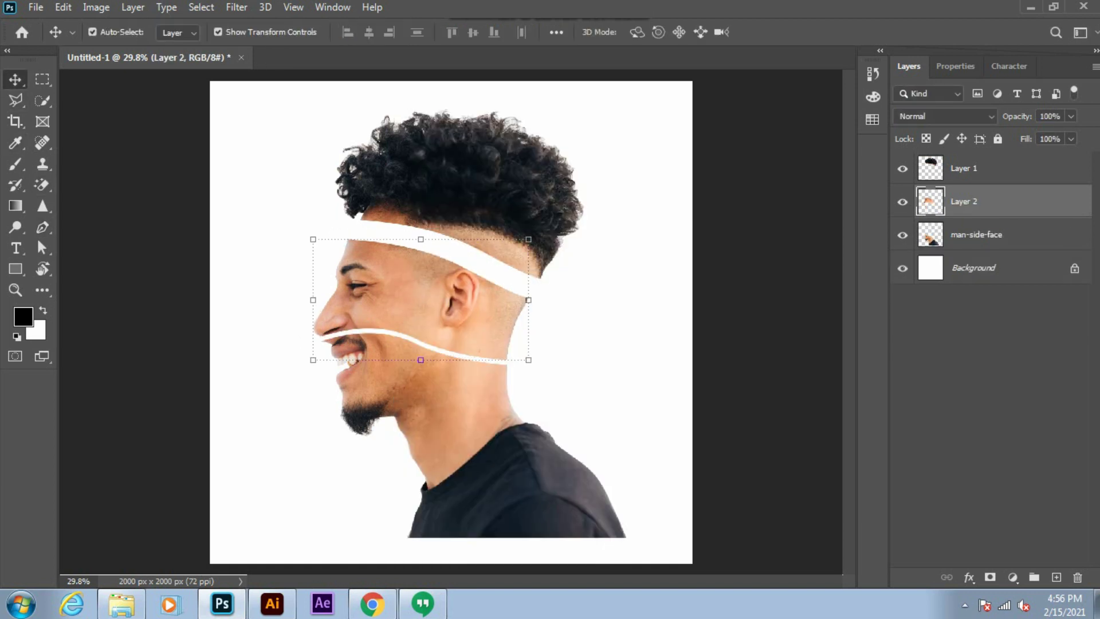
left_click_drag(429, 303, 438, 288)
left_click(976, 235)
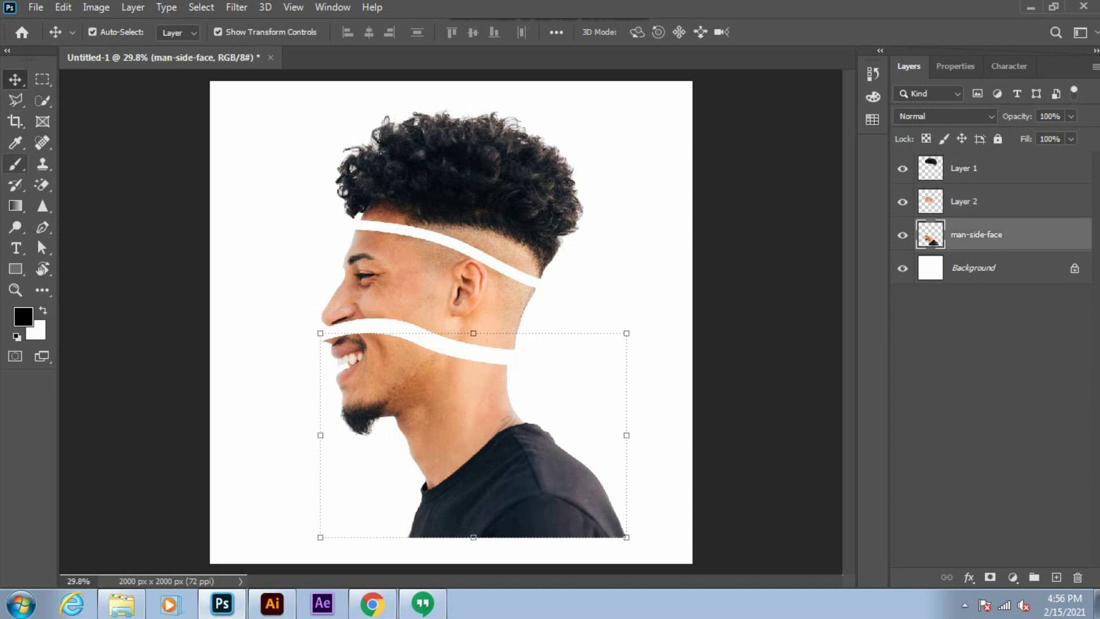
Turn the jaw path into a selection and cut the jaw strip to Layer 3.
left_click(43, 227)
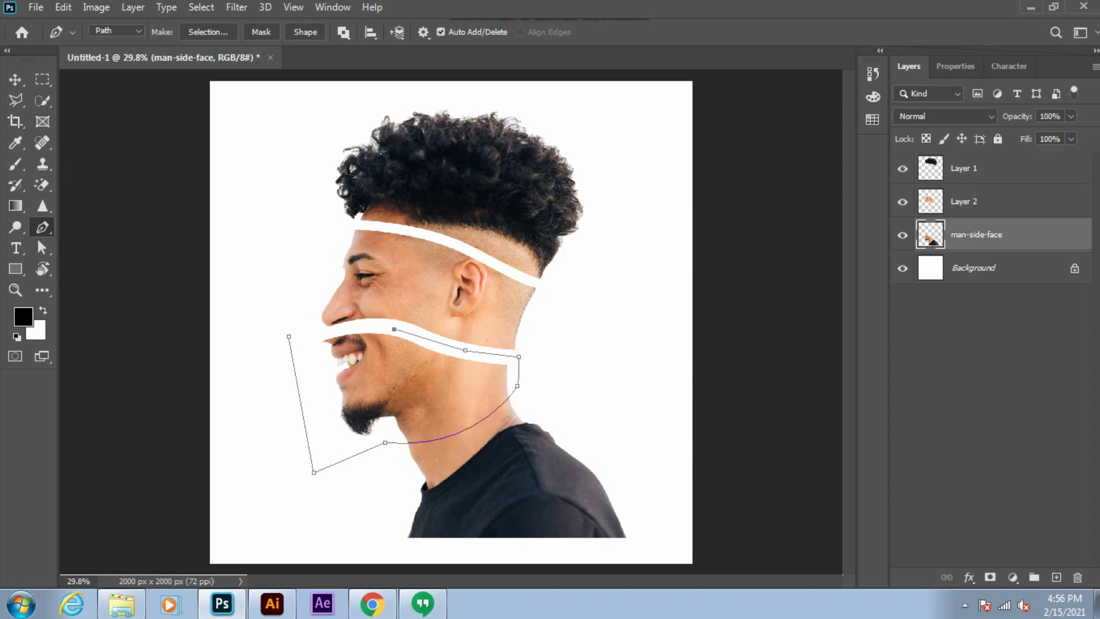
left_click(207, 32)
key("Return")
key("l")
right_click(405, 81)
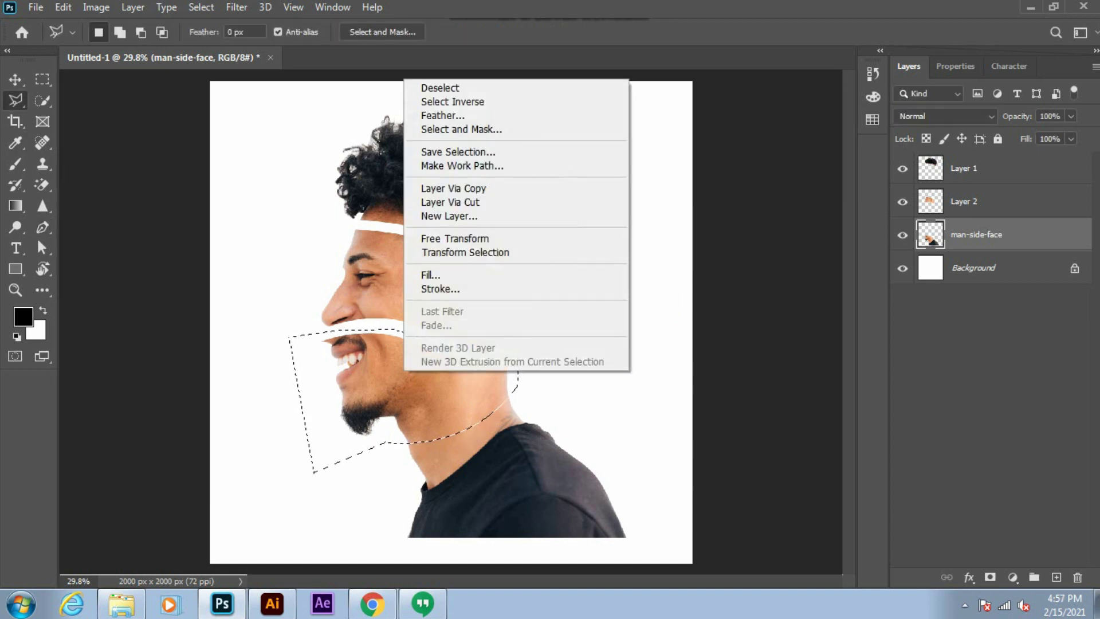
left_click(450, 202)
Shift the chin strip and neck apart to open a neck gap, and raise the hair slightly.
key("v")
left_click_drag(429, 389, 429, 378)
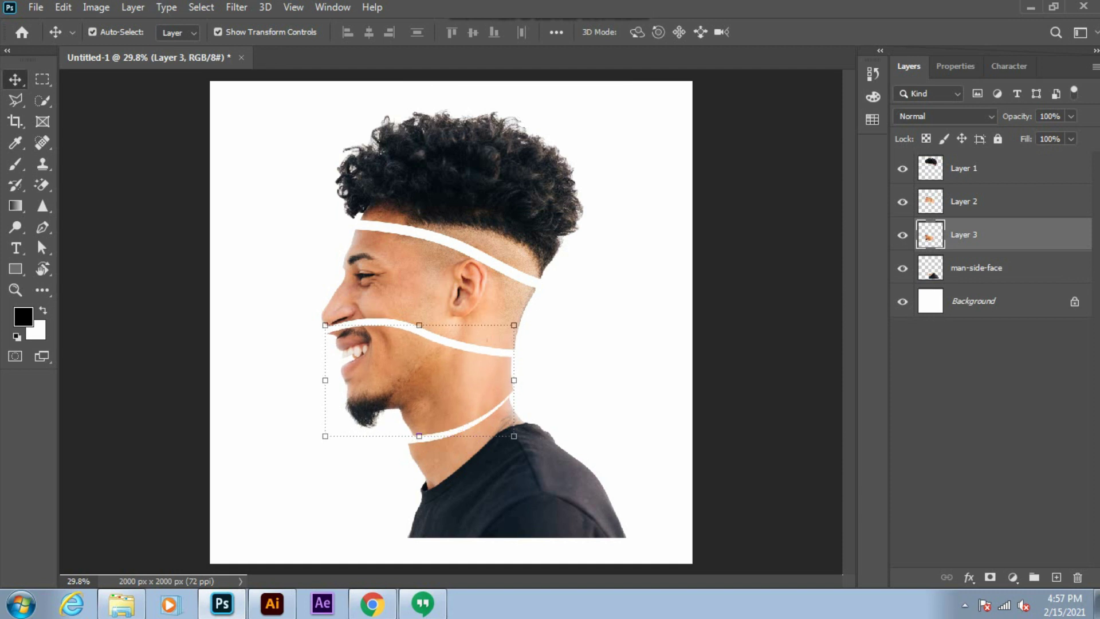
left_click(515, 487)
left_click_drag(516, 486, 530, 498)
left_click(985, 333)
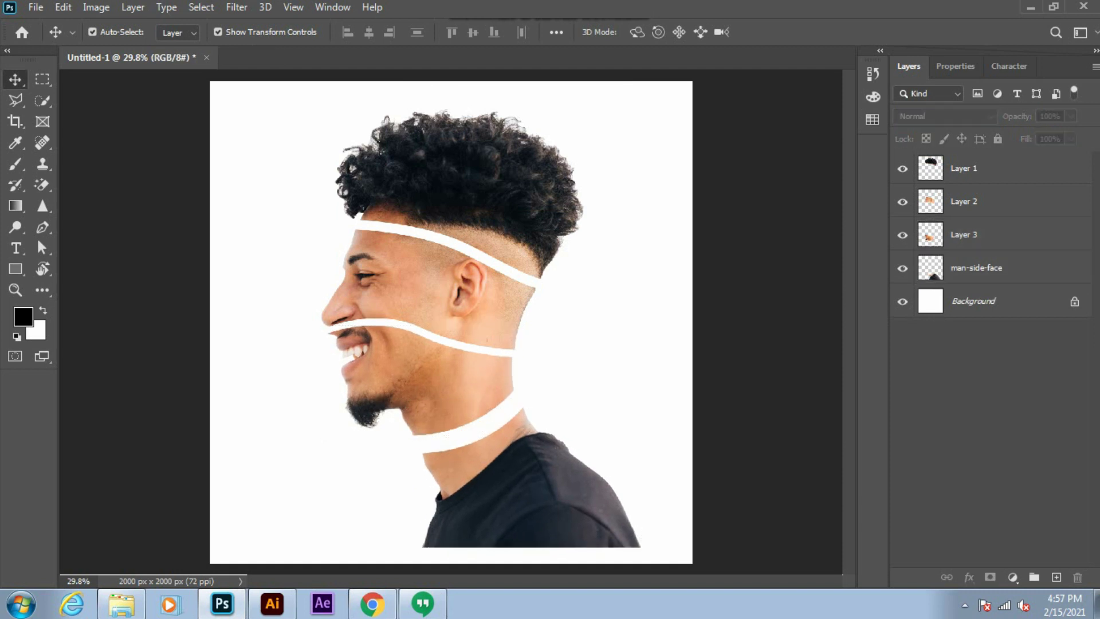
left_click_drag(458, 171, 460, 157)
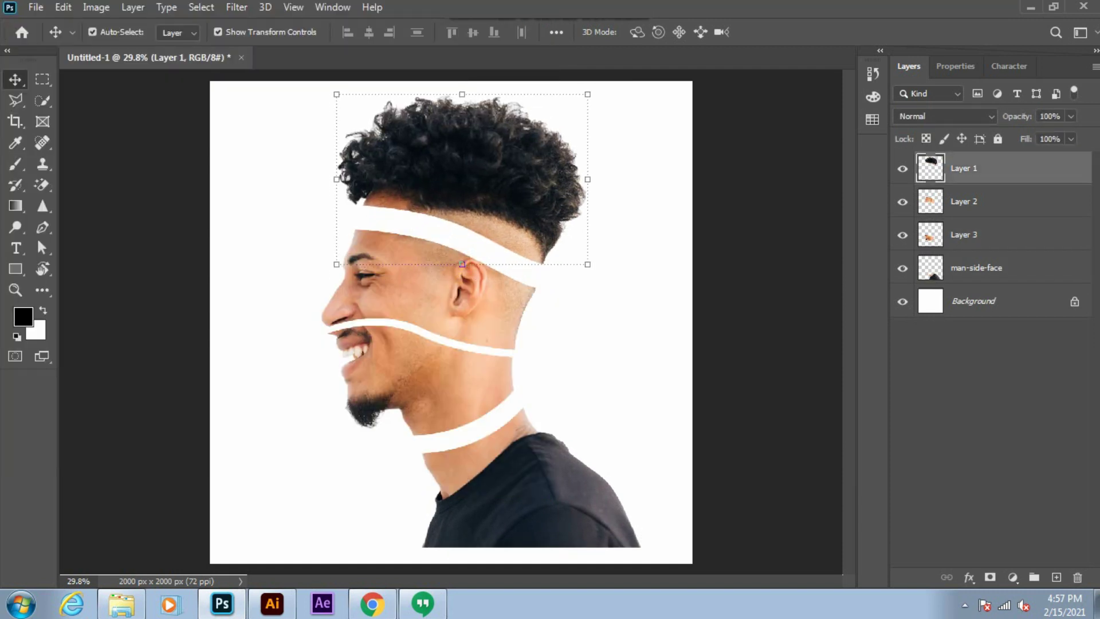
left_click(985, 343)
right_click(42, 227)
Draw a filled band shape across the forehead gap and send it below the slices.
left_click(98, 224)
left_click(115, 30)
scroll(386, 265, "up", 2)
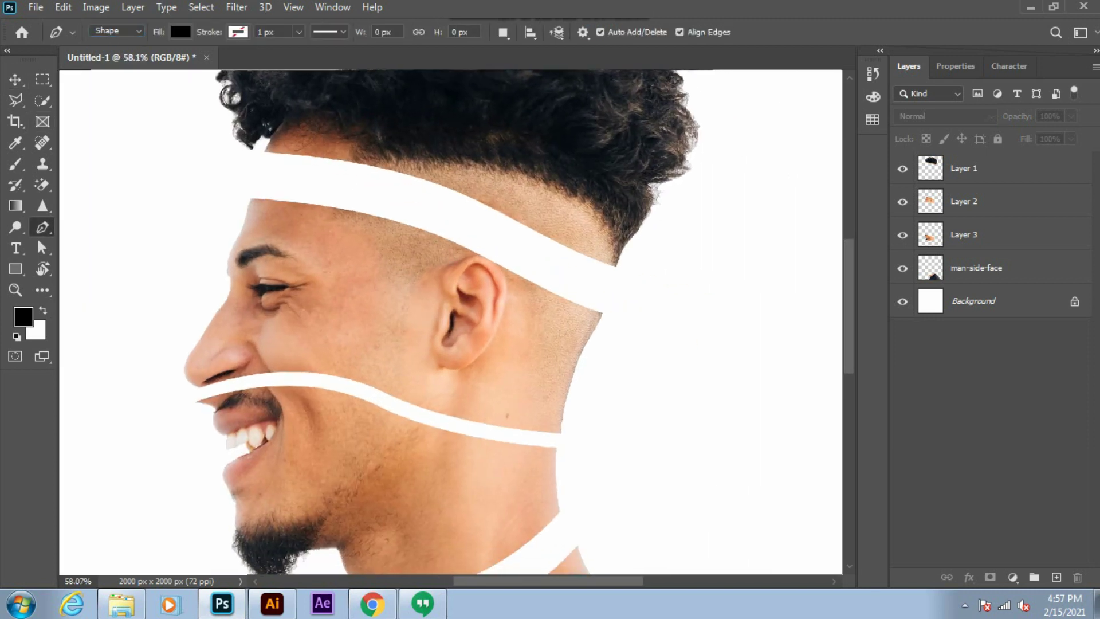
scroll(387, 264, "up", 2)
left_click(305, 158)
left_click_drag(665, 303, 773, 467)
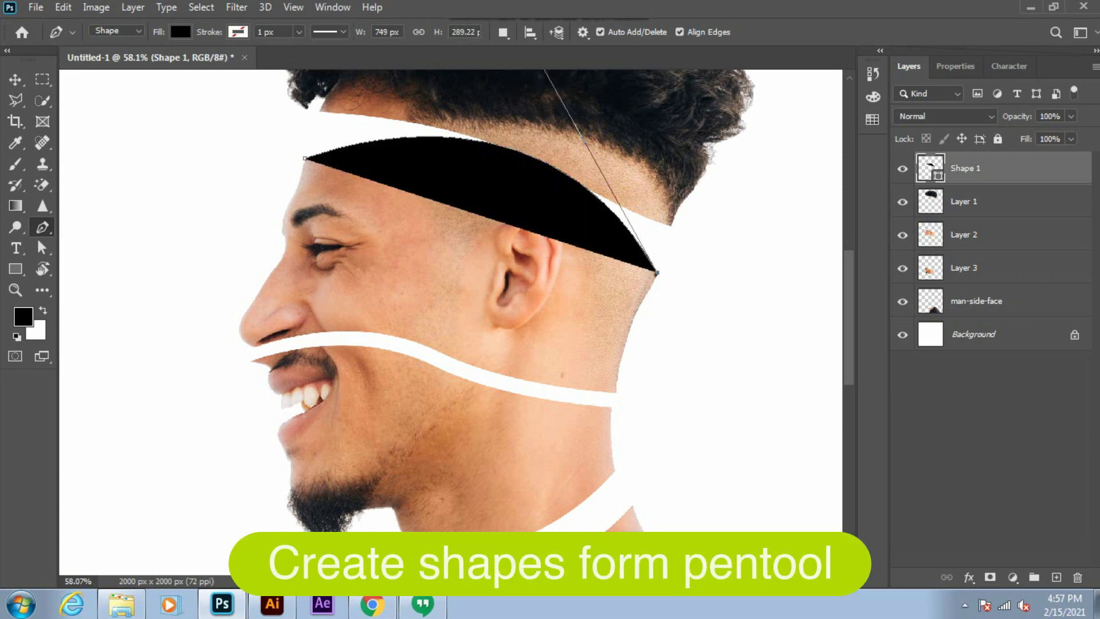
key("v")
key("ctrl+bracketleft")
key("ctrl+bracketleft")
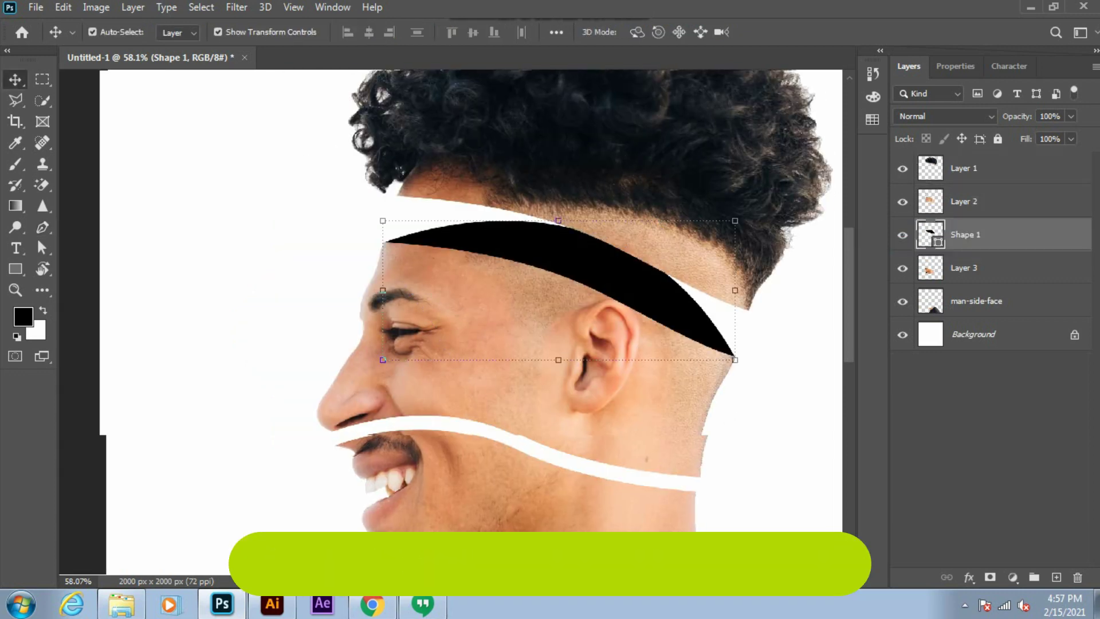
Fill the band shape with blue #17aedf.
double_click(930, 234)
left_click(740, 184)
left_click(780, 258)
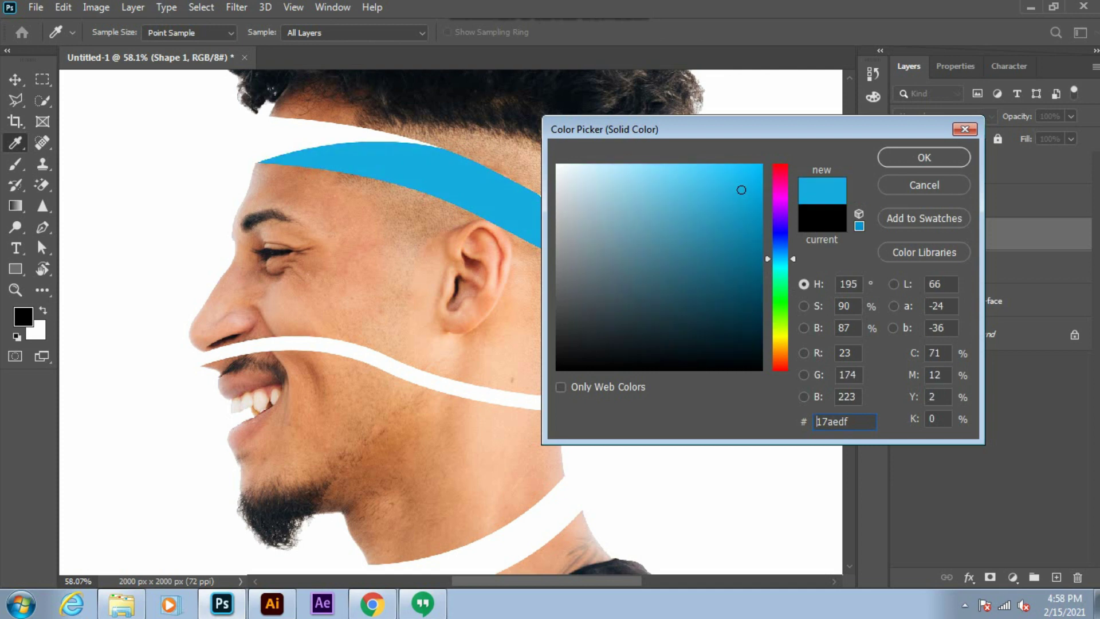
key("Return")
Warp the blue band so its edges curve along the head slice.
key("ctrl+t")
right_click(254, 140)
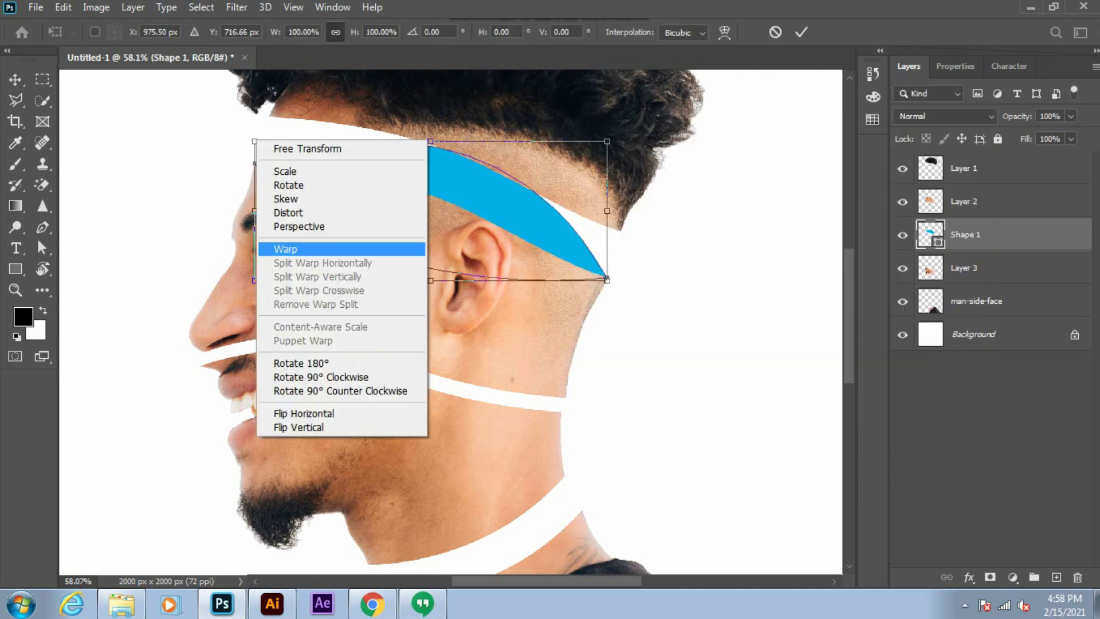
left_click(286, 248)
left_click_drag(372, 140, 339, 120)
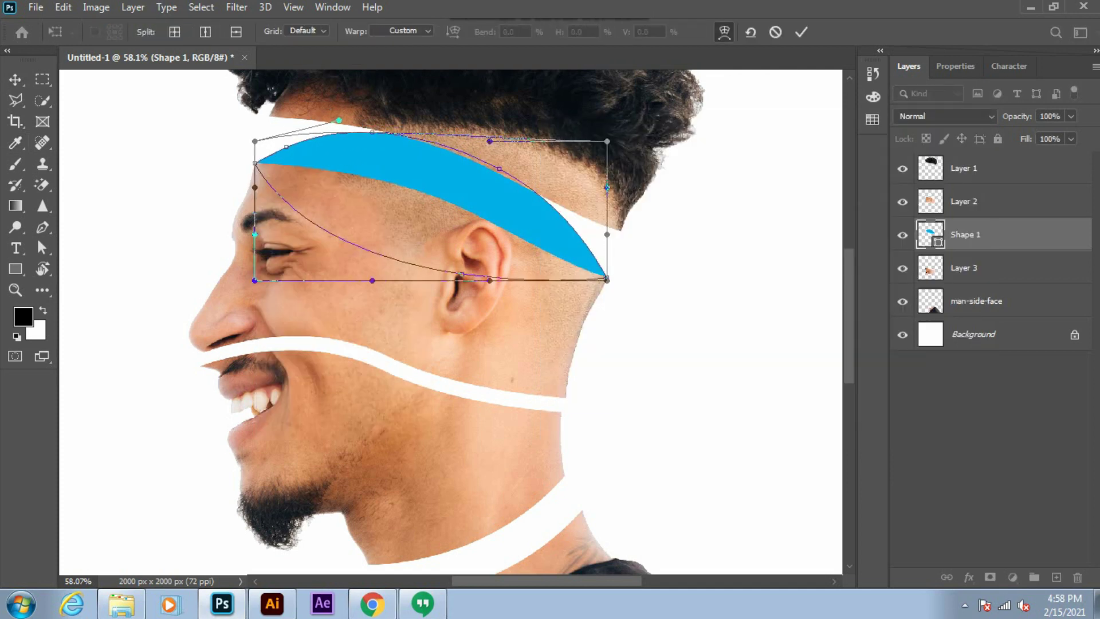
left_click_drag(607, 235, 644, 221)
scroll(604, 275, "up", 2)
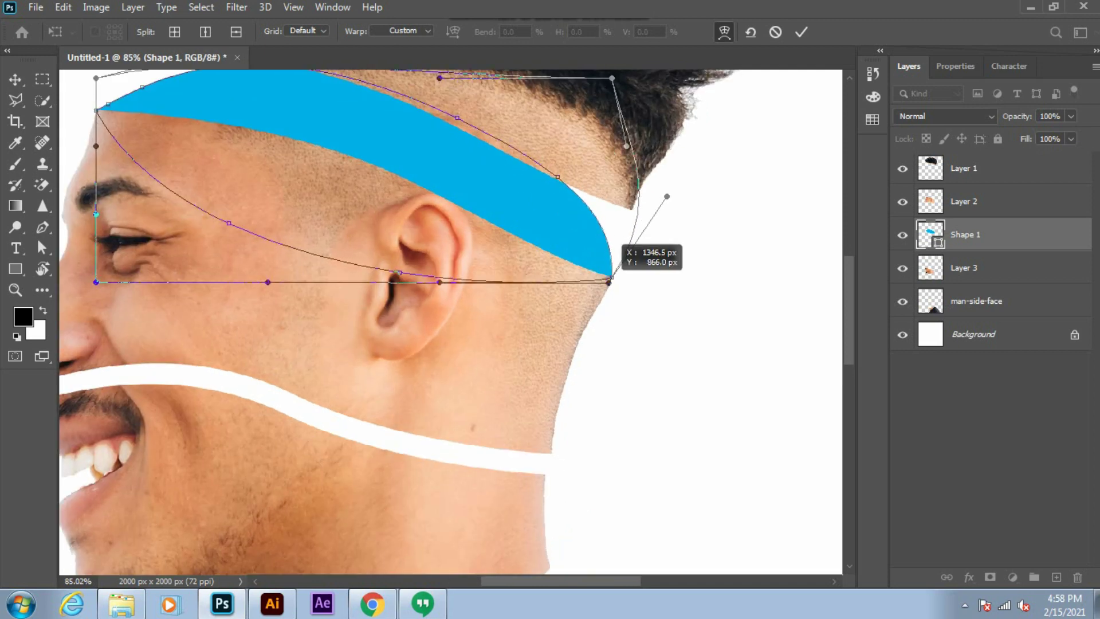
left_click(800, 32)
scroll(401, 287, "down", 5)
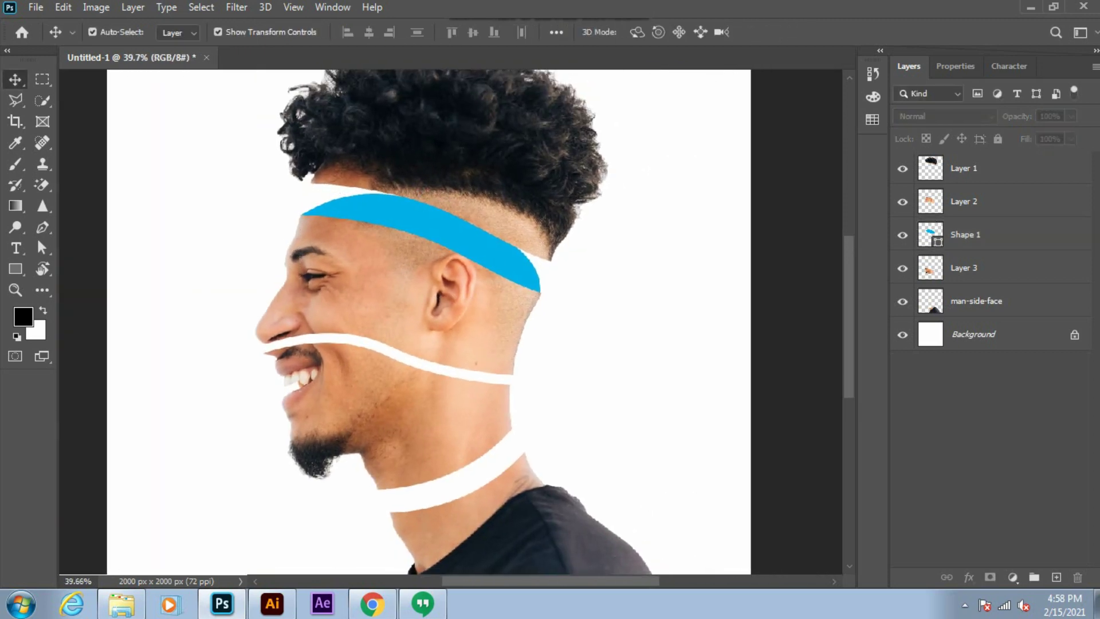
left_click(962, 267)
Select the man-side-face layer and bring the lower face into view.
key("p")
left_click_drag(424, 344, 417, 272)
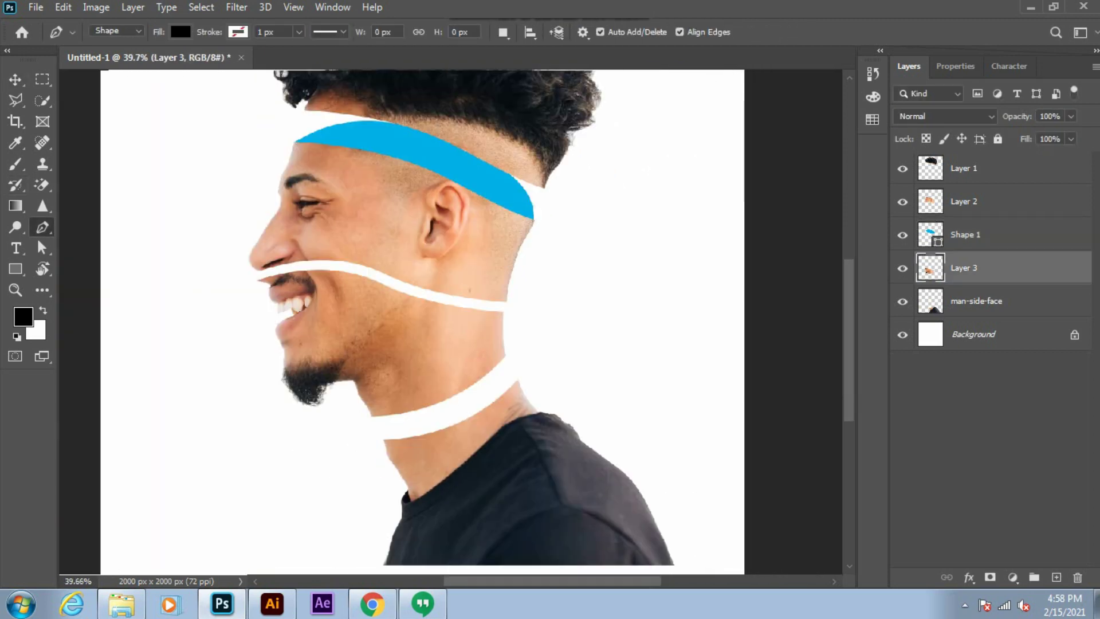
key("v")
scroll(210, 567, "up", 1)
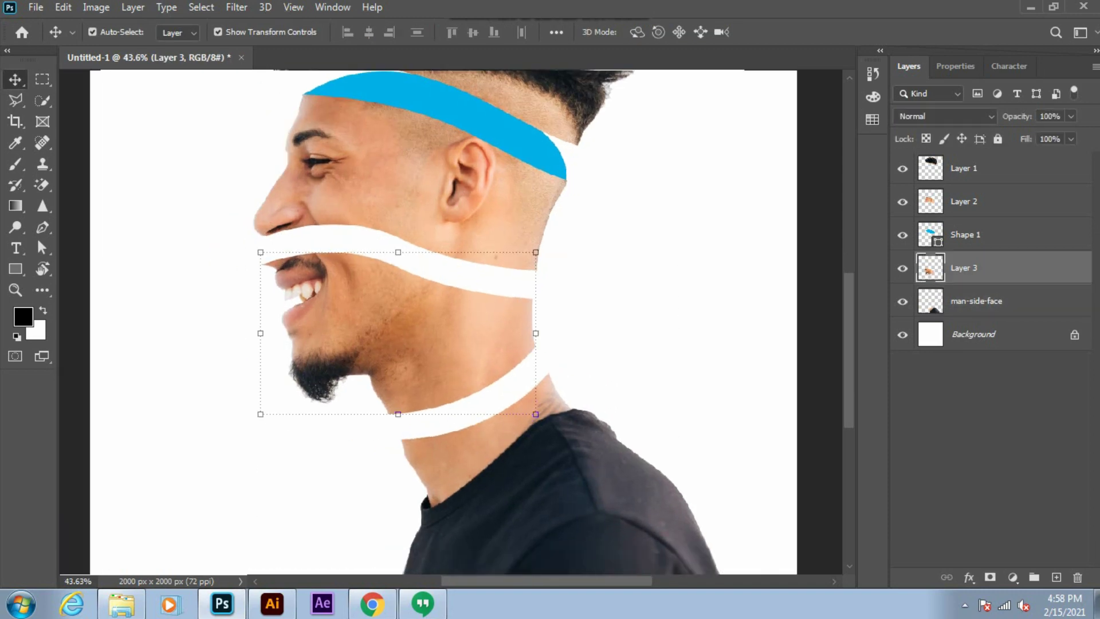
left_click(976, 301)
key("p")
scroll(457, 256, "up", 4)
Draw a curved band shape along the mouth slice and fill it red.
left_click(178, 255)
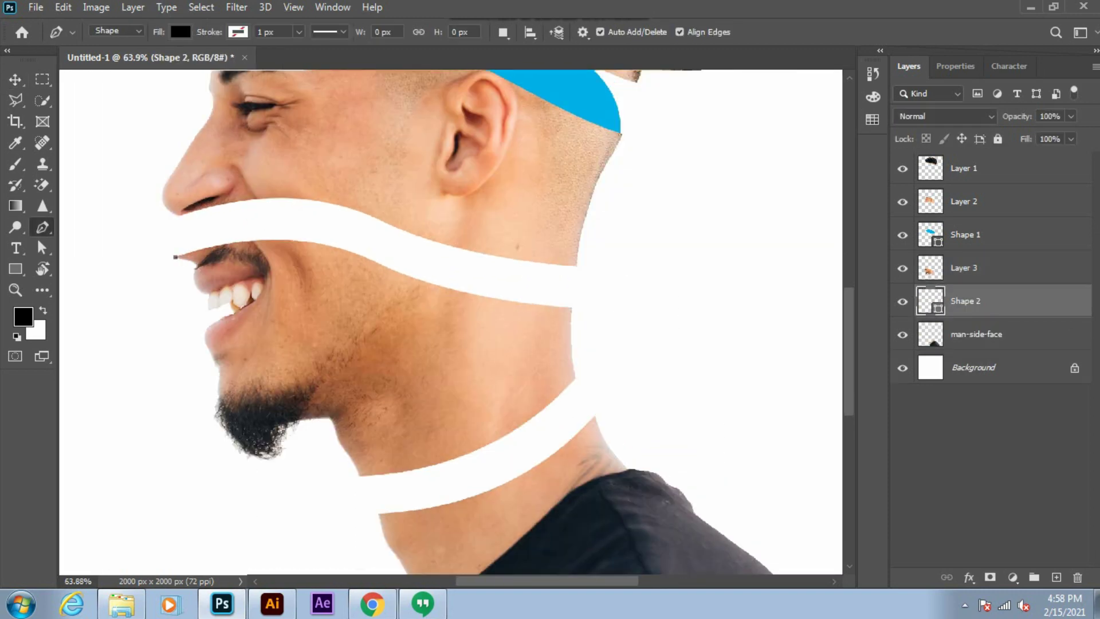
scroll(559, 126, "down", 4)
mouse_move(566, 252)
left_mouse_down()
mouse_move(690, 358)
mouse_move(744, 380)
left_mouse_up()
left_click(567, 252)
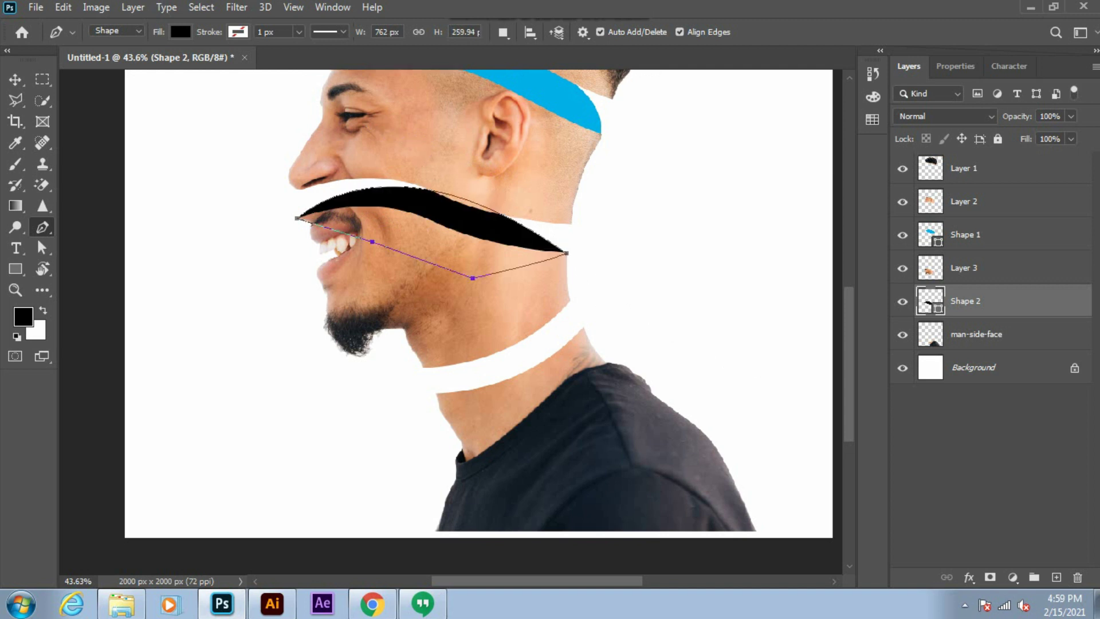
double_click(930, 301)
left_click(761, 192)
key("Return")
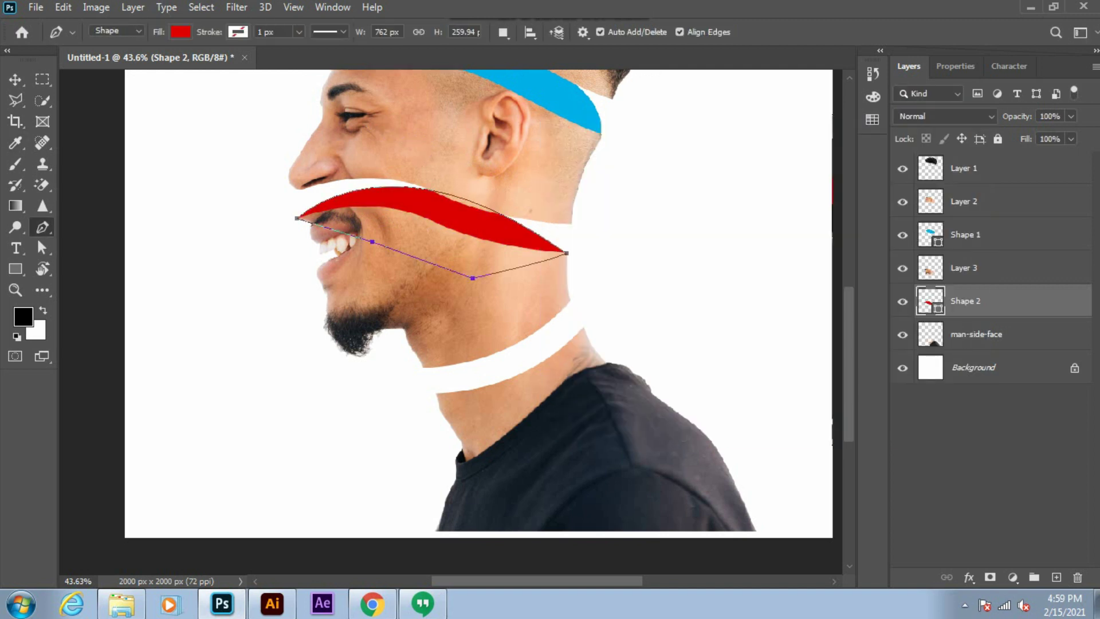
Warp the red band's upper curve so its tip meets the jaw edge.
key("ctrl+t")
right_click(296, 190)
left_click(321, 294)
left_click_drag(387, 186, 359, 172)
left_click_drag(476, 186, 521, 179)
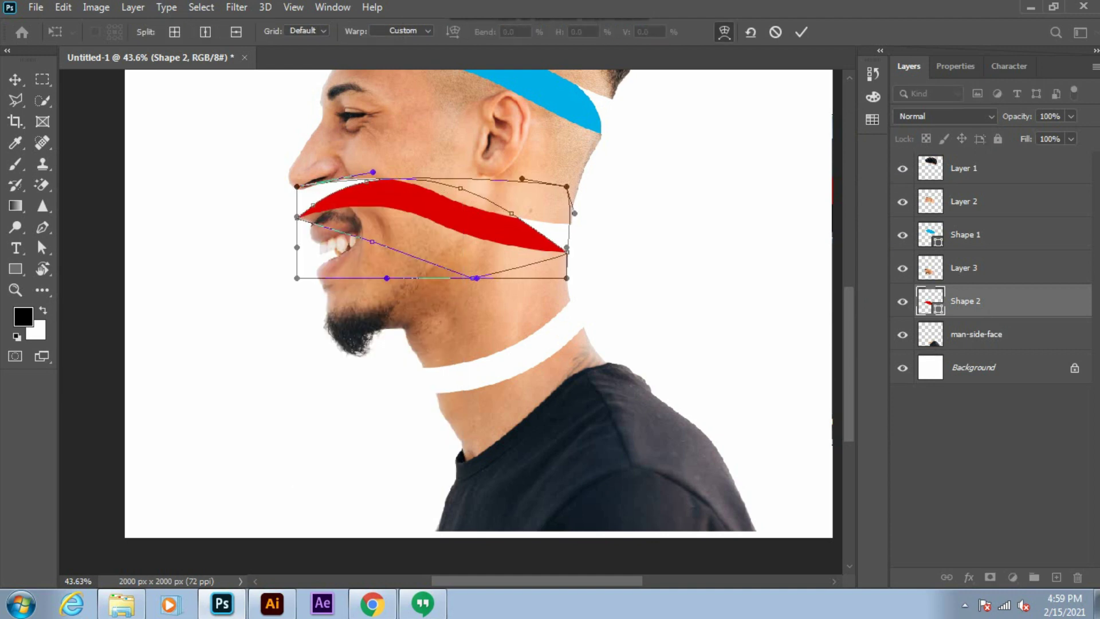
scroll(566, 249, "up", 5)
scroll(581, 216, "up", 3)
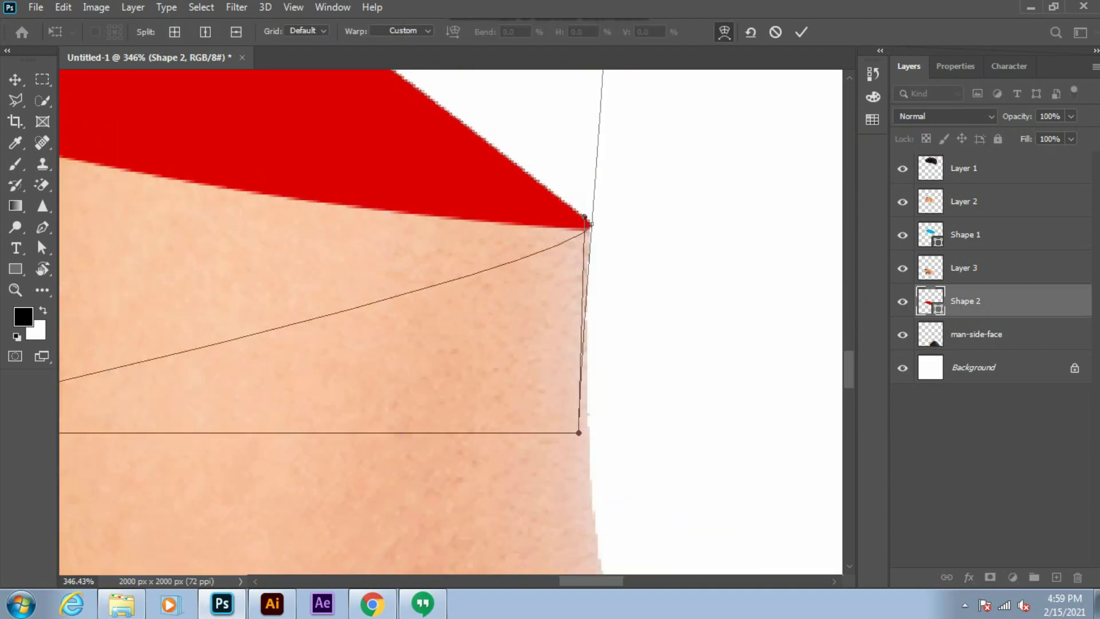
key("Return")
scroll(450, 321, "down", 5)
scroll(450, 320, "up", 2)
key("alt+bracketleft")
key("alt+bracketleft")
Draw a curved band along the neck slice and fill it bright yellow-green.
key("p")
left_click(422, 429)
left_click_drag(566, 363, 690, 389)
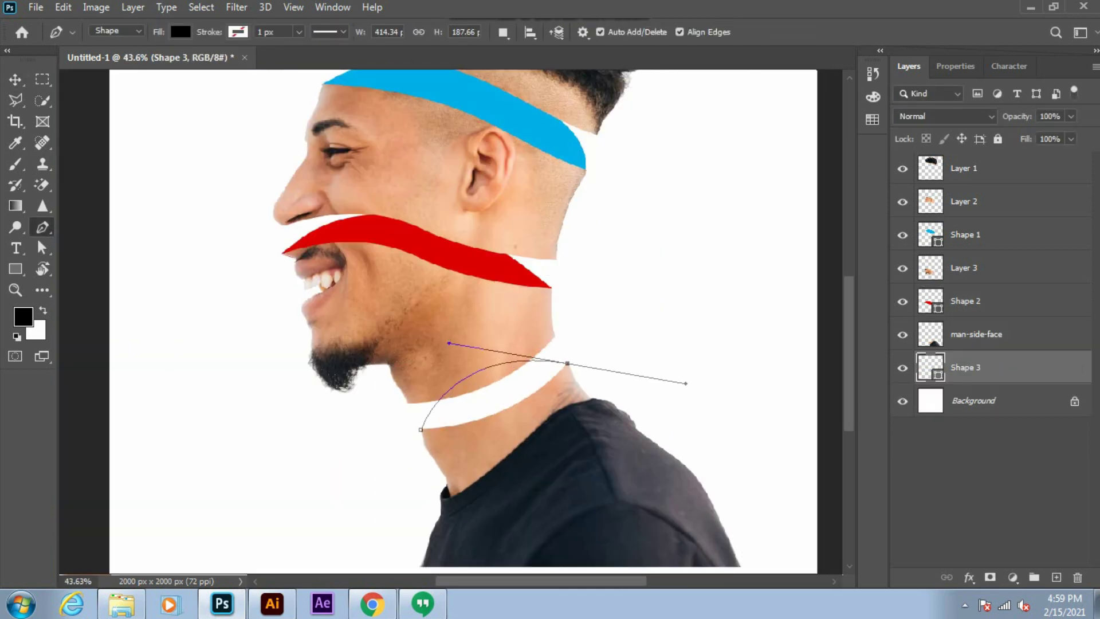
left_click(566, 363, "alt")
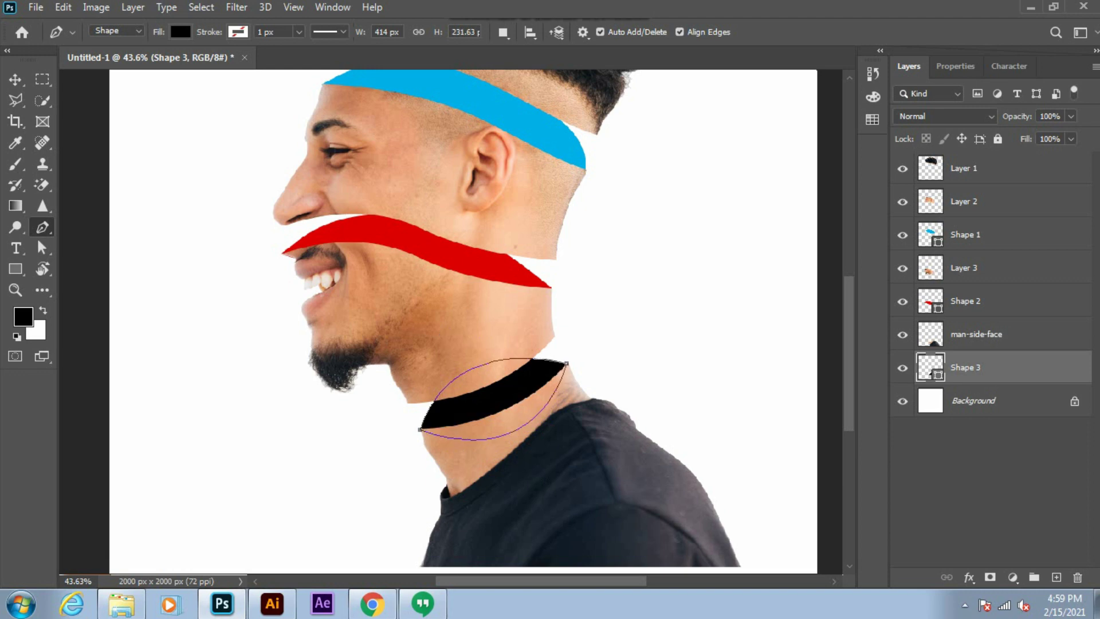
key("v")
double_click(930, 368)
left_click_drag(781, 275, 780, 332)
left_click_drag(758, 228, 762, 182)
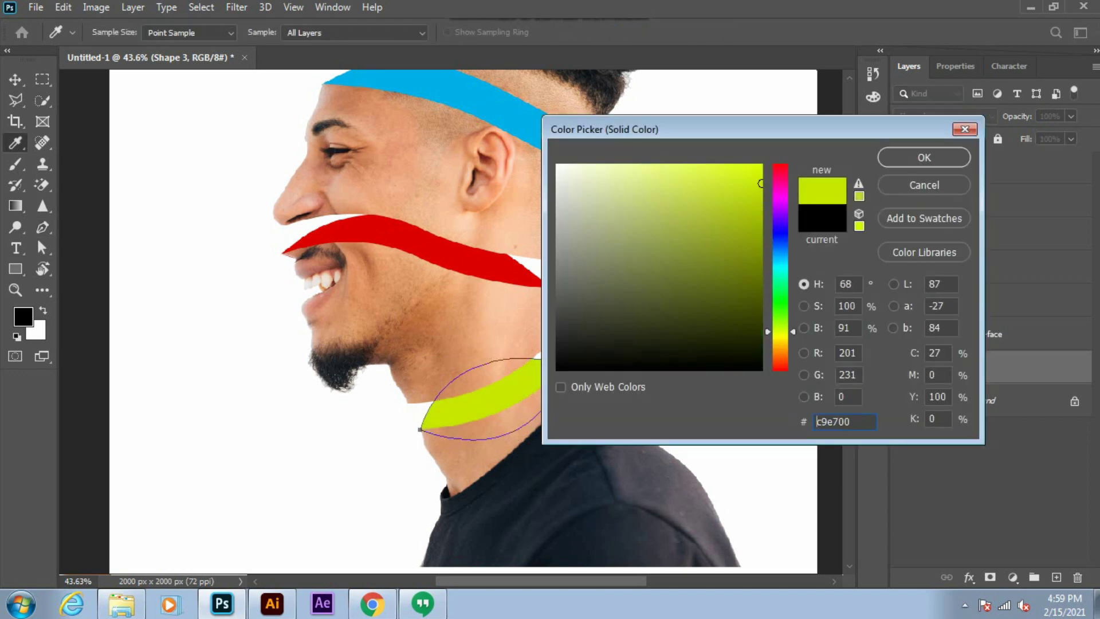
left_click(924, 157)
Select the three band layers Shape 1, Shape 2 and Shape 3.
scroll(452, 321, "down", 1)
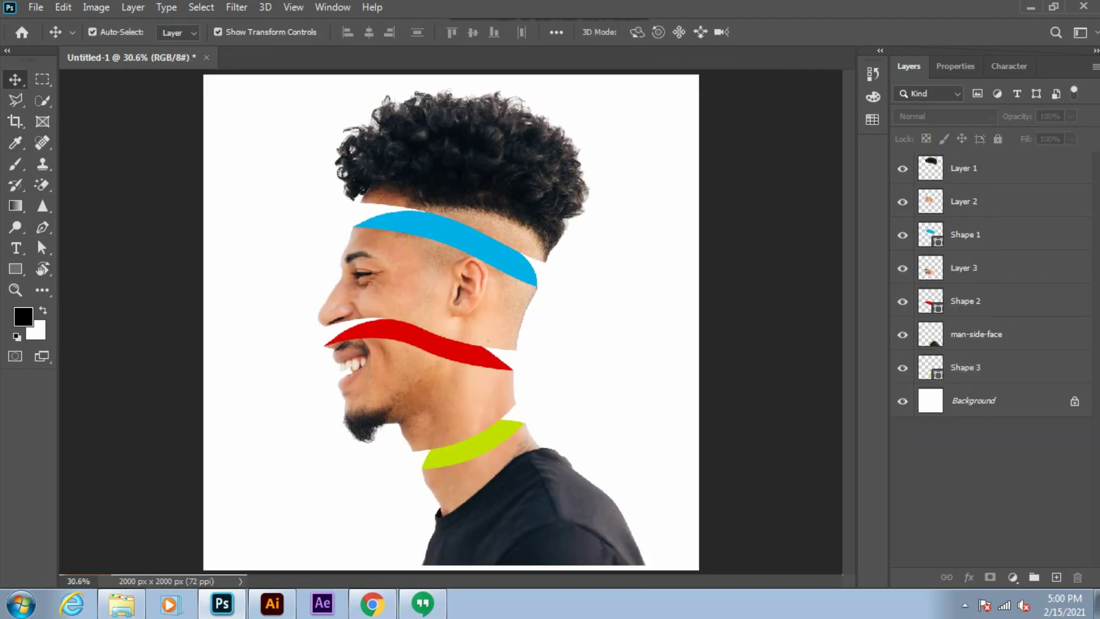
left_click(965, 234)
left_click(965, 301, "ctrl")
left_click(965, 367, "ctrl")
scroll(430, 401, "up", 7)
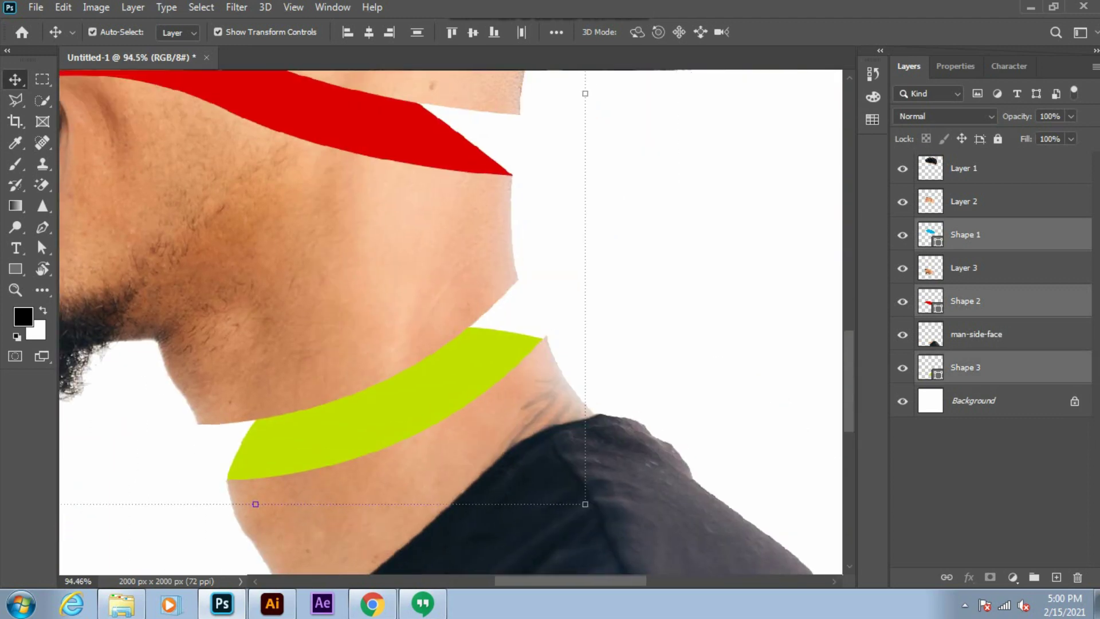
Warp the yellow-green neck band (Shape 3) to refine its ends.
left_click(965, 367)
key("ctrl+t")
scroll(542, 326, "up", 2)
right_click(565, 315)
left_click(595, 123)
scroll(565, 314, "up", 2)
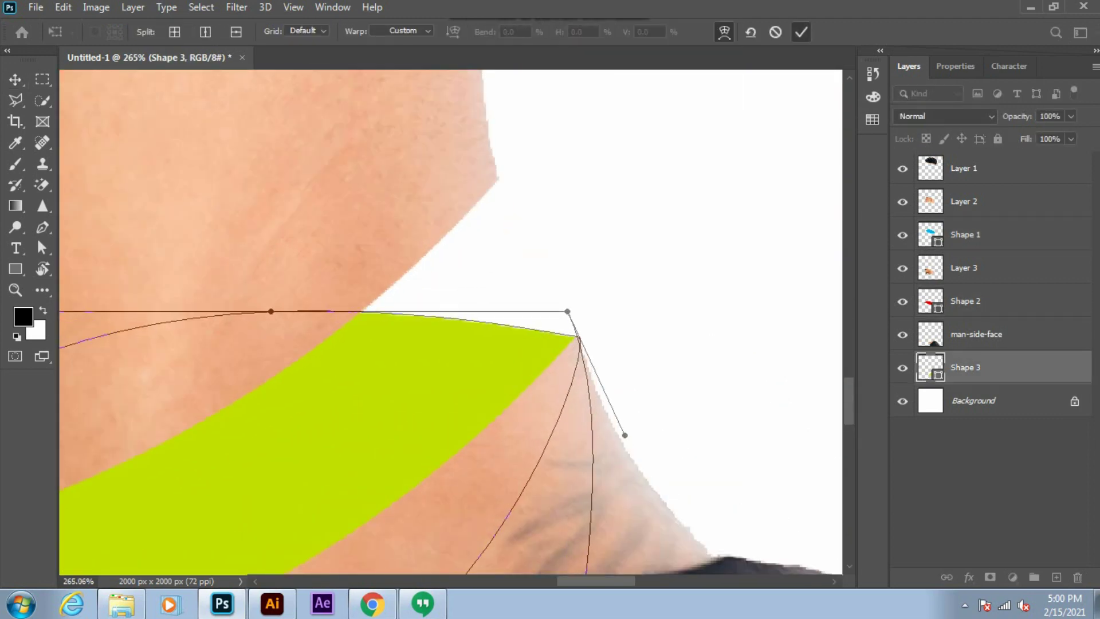
key("Return")
scroll(567, 311, "down", 3)
Pull the blue band's (Shape 1) tip out to the head edge.
left_click(965, 234)
scroll(583, 297, "up", 3)
key("ctrl+t")
left_click_drag(582, 297, 588, 312)
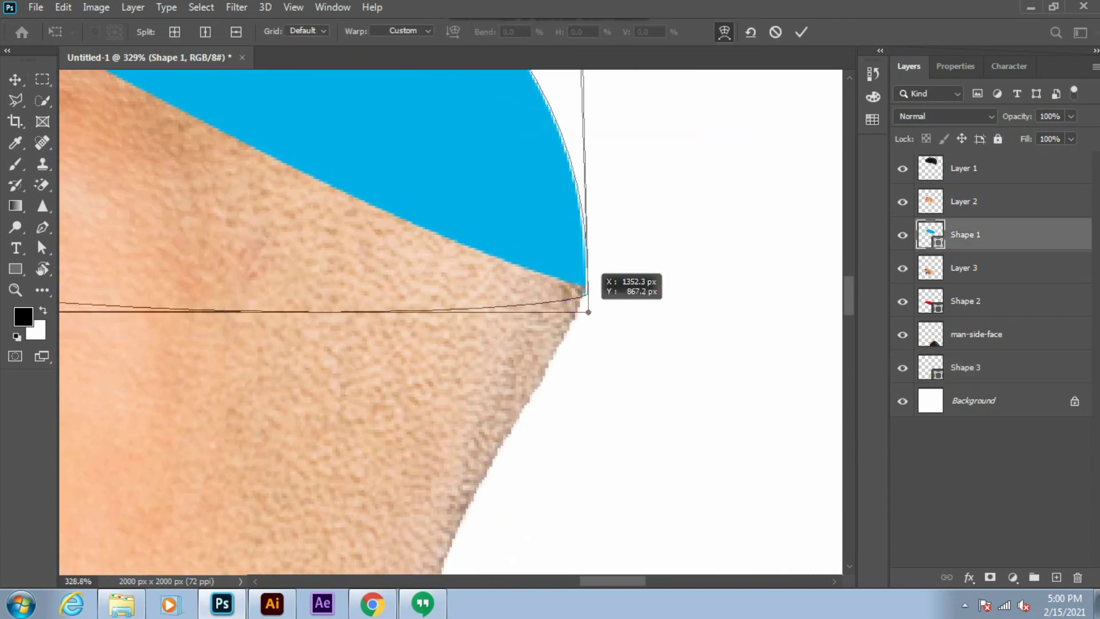
key("Return")
key("ctrl+0")
Rasterize the Shape 1, Shape 2 and Shape 3 layers together.
left_click(965, 300, "ctrl")
left_click(965, 367, "ctrl")
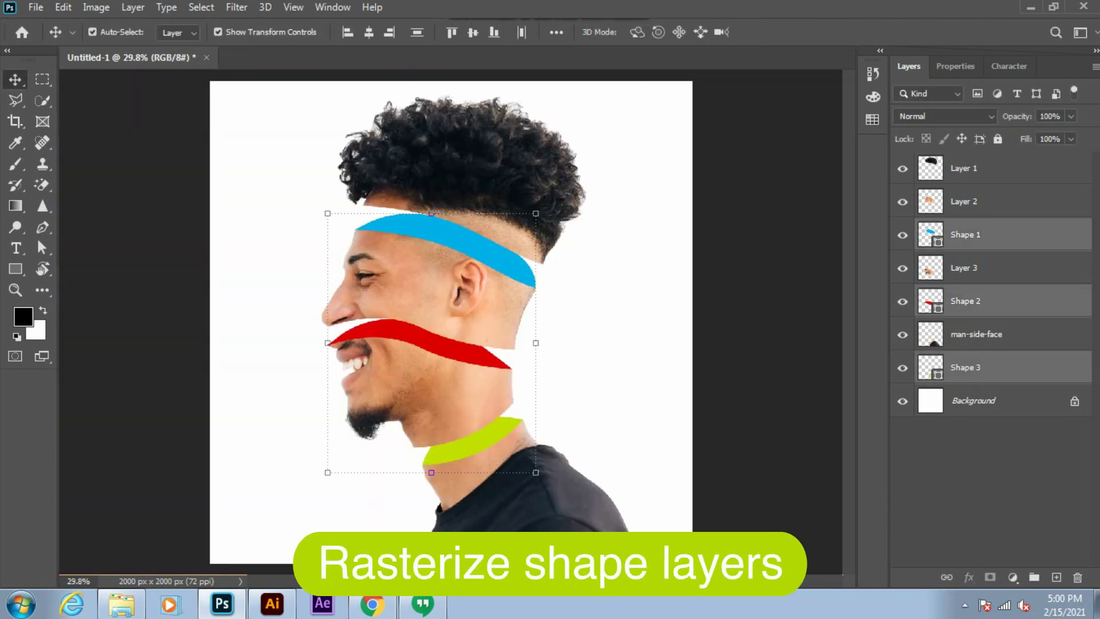
right_click(979, 367)
left_click(779, 245)
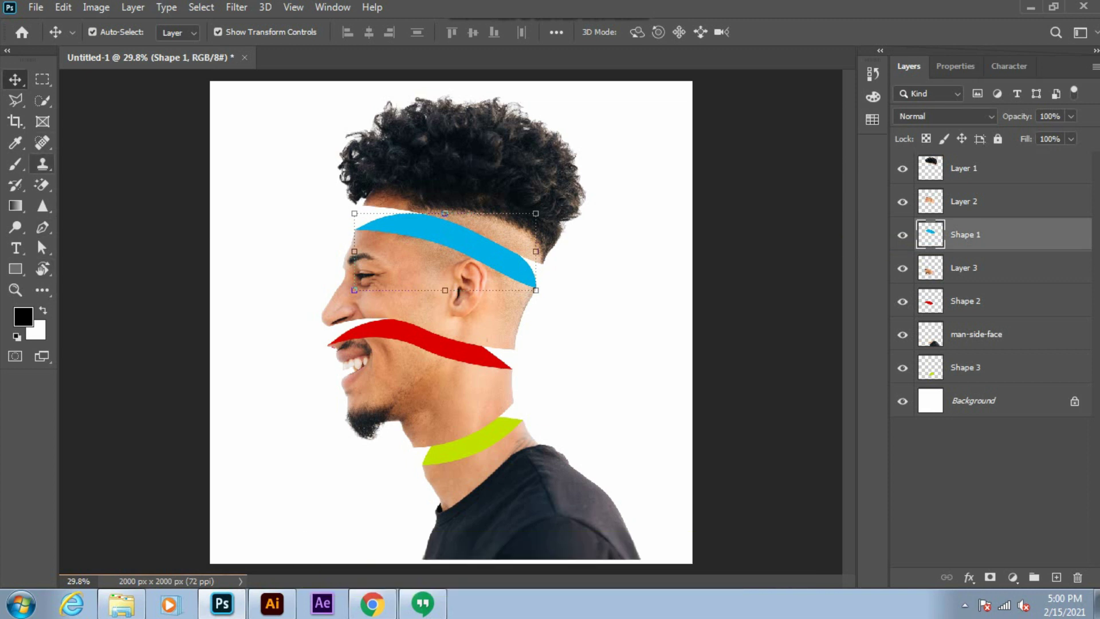
left_click(16, 164)
Check the foreground colour, then load the red Shape 2 band as a selection.
left_click(23, 315)
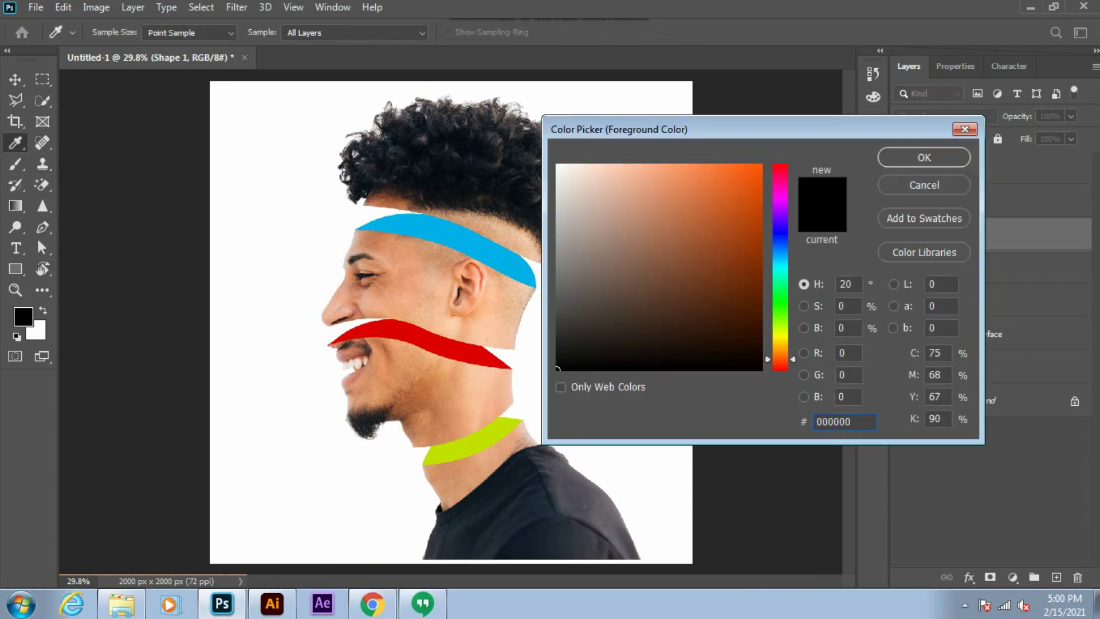
key("Escape")
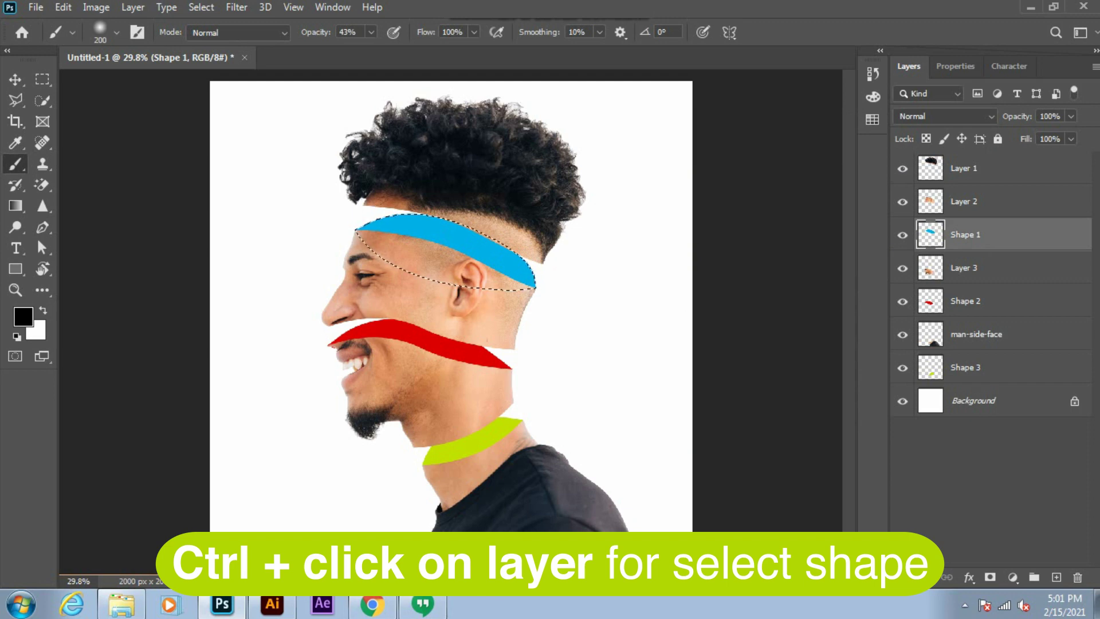
scroll(450, 321, "up", 3)
scroll(450, 321, "down", 1)
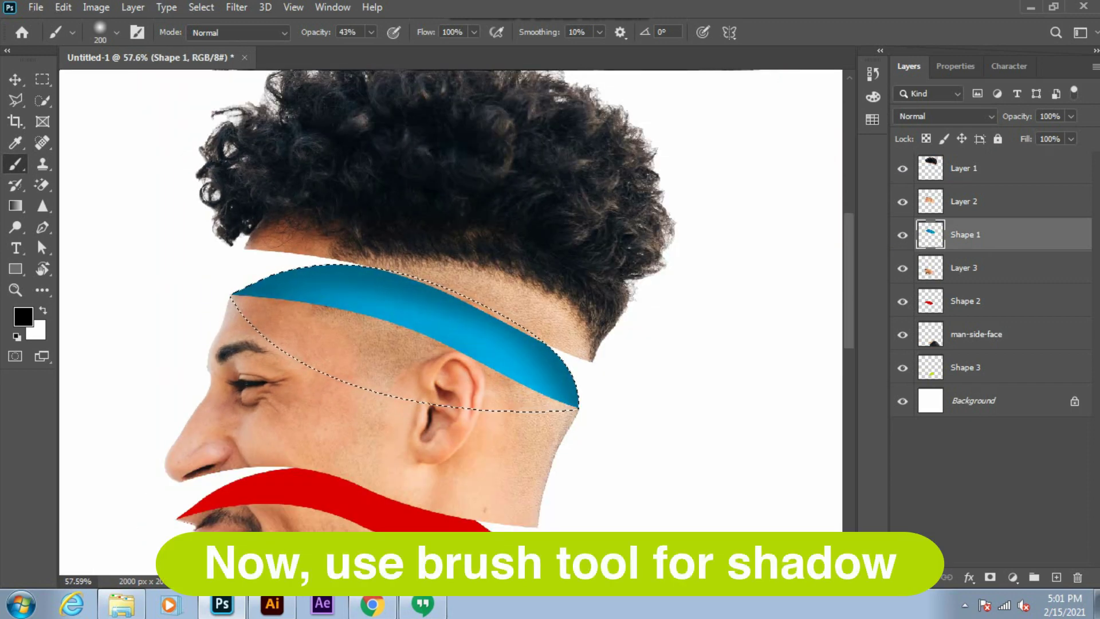
scroll(451, 321, "down", 2)
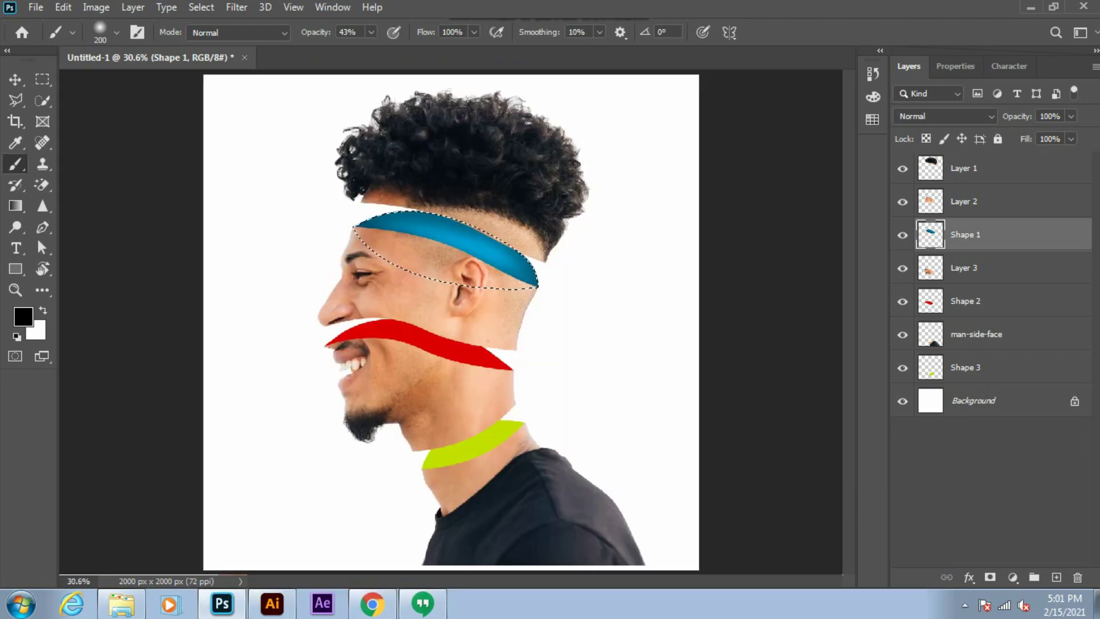
left_click(965, 301)
Brush dark shadows on the red band's tip and top, then dodge a highlight across its middle.
scroll(367, 372, "up", 3)
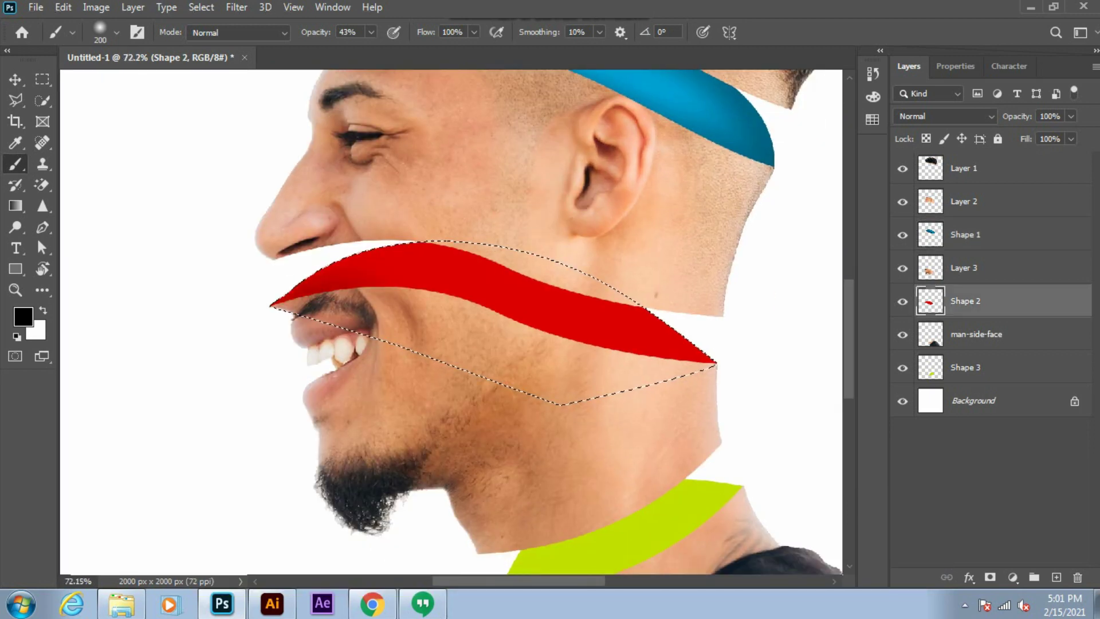
left_click_drag(601, 343, 710, 358)
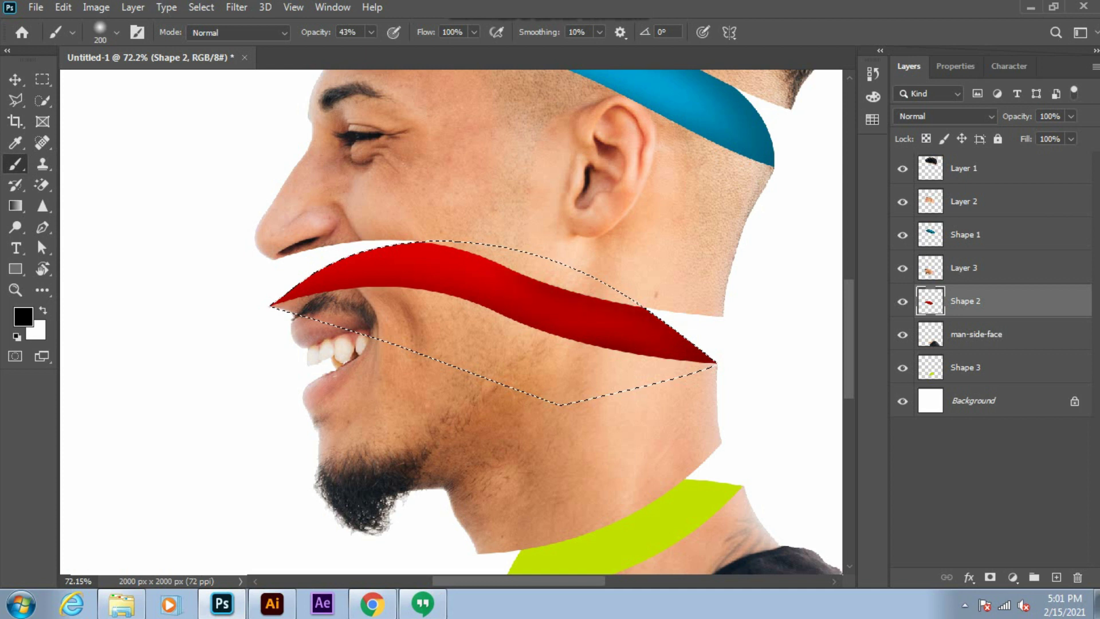
left_click_drag(510, 272, 312, 278)
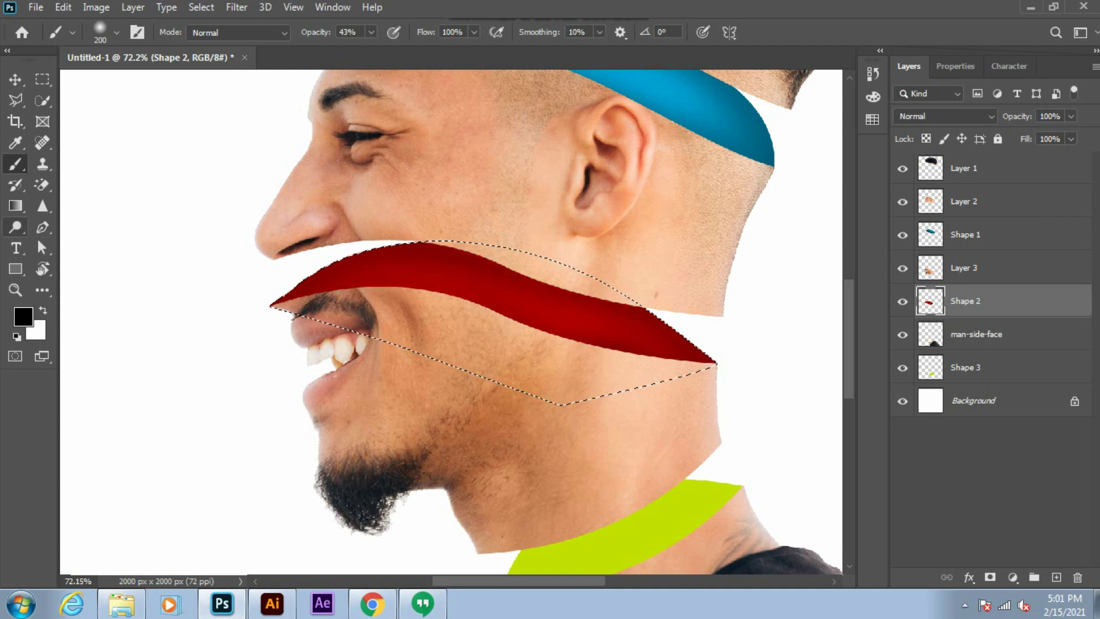
left_click(15, 227)
left_click_drag(390, 260, 447, 263)
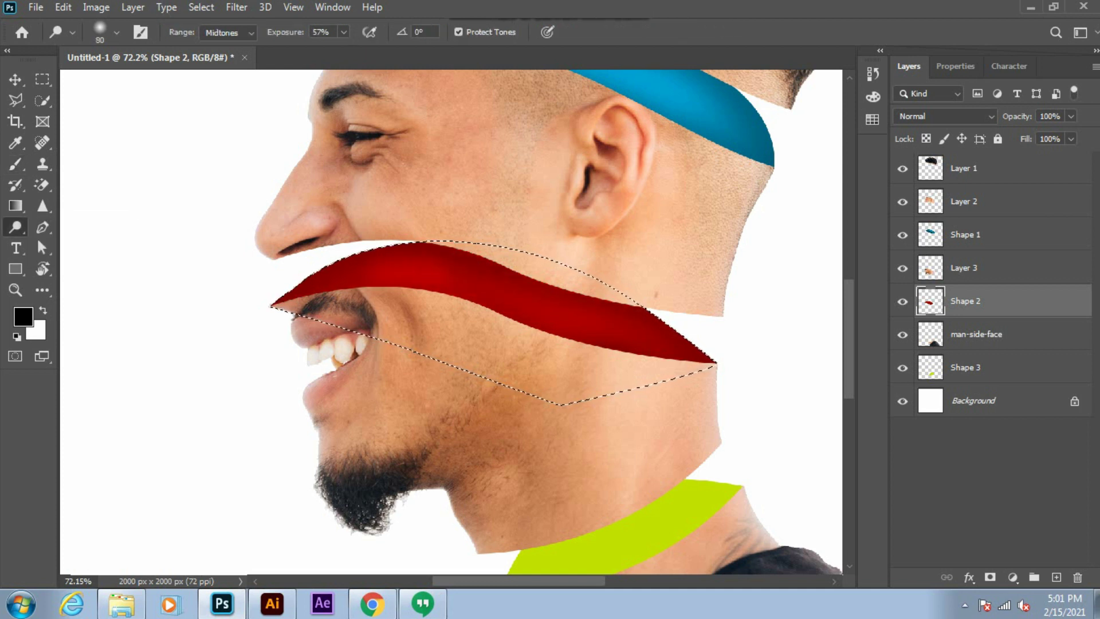
scroll(451, 321, "down", 3)
key("ctrl+d")
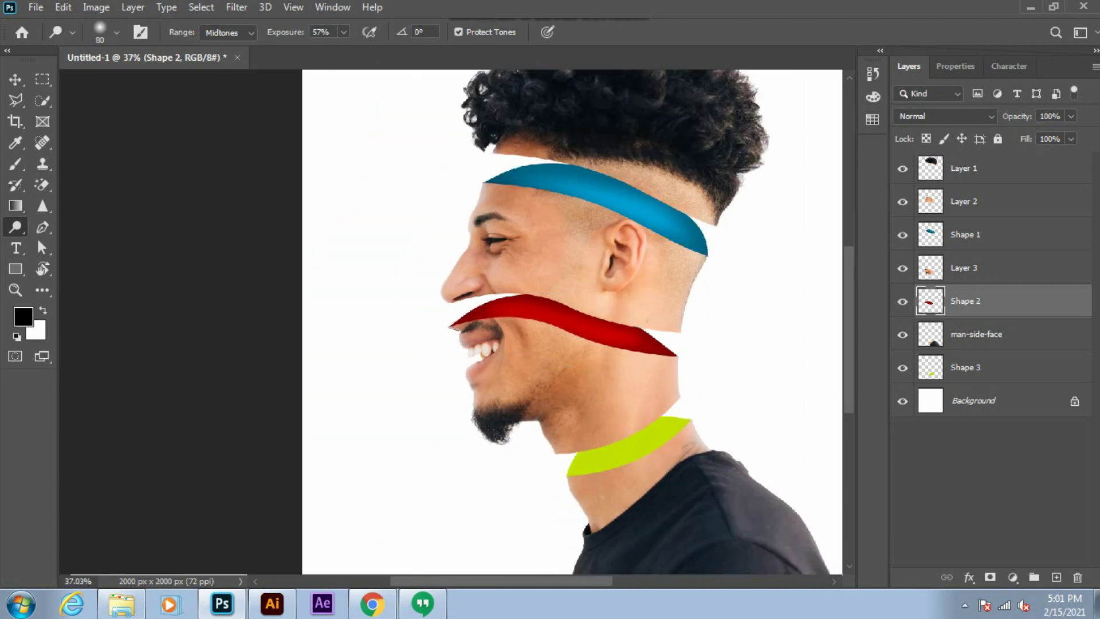
key("alt+bracketleft")
key("alt+bracketleft")
key("ctrl+shift+d")
Shade the lime neck band with brushed darkening at both ends and a lightened middle.
key("b")
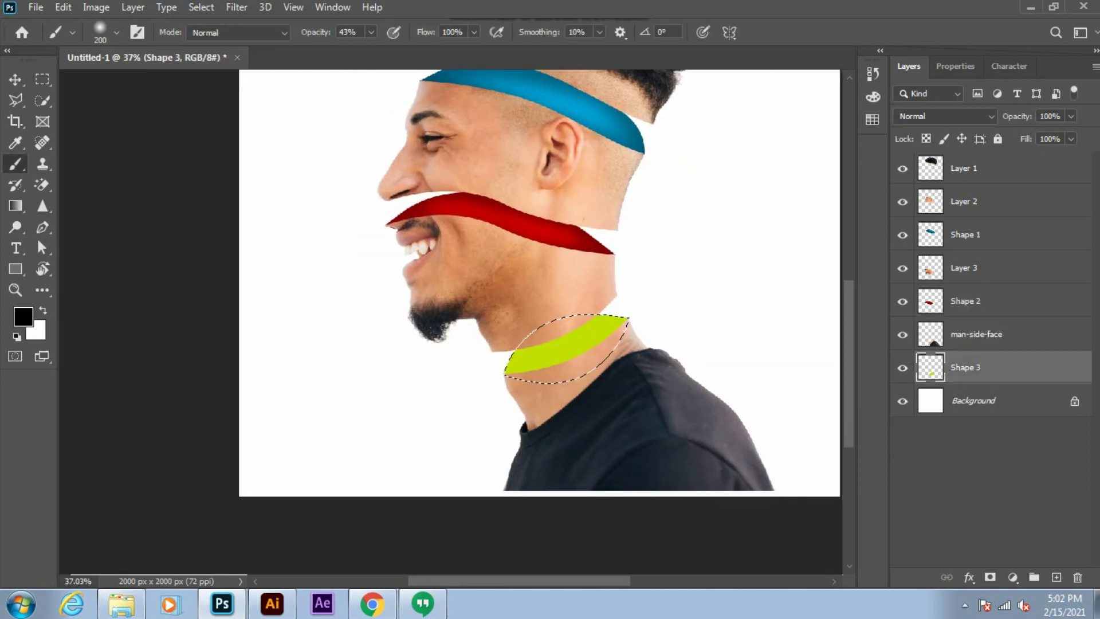
scroll(515, 343, "up", 2)
left_click_drag(452, 361, 504, 338)
left_click_drag(607, 293, 453, 361)
key("o")
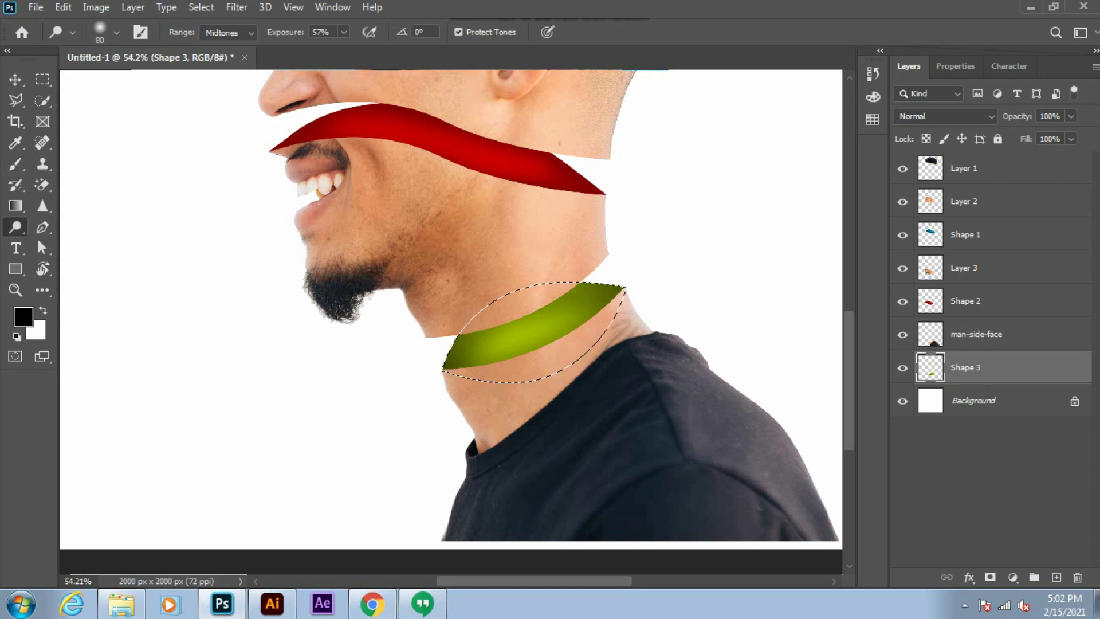
mouse_move(622, 289)
left_mouse_down()
mouse_move(453, 361)
mouse_move(607, 298)
left_mouse_up()
key("ctrl+0")
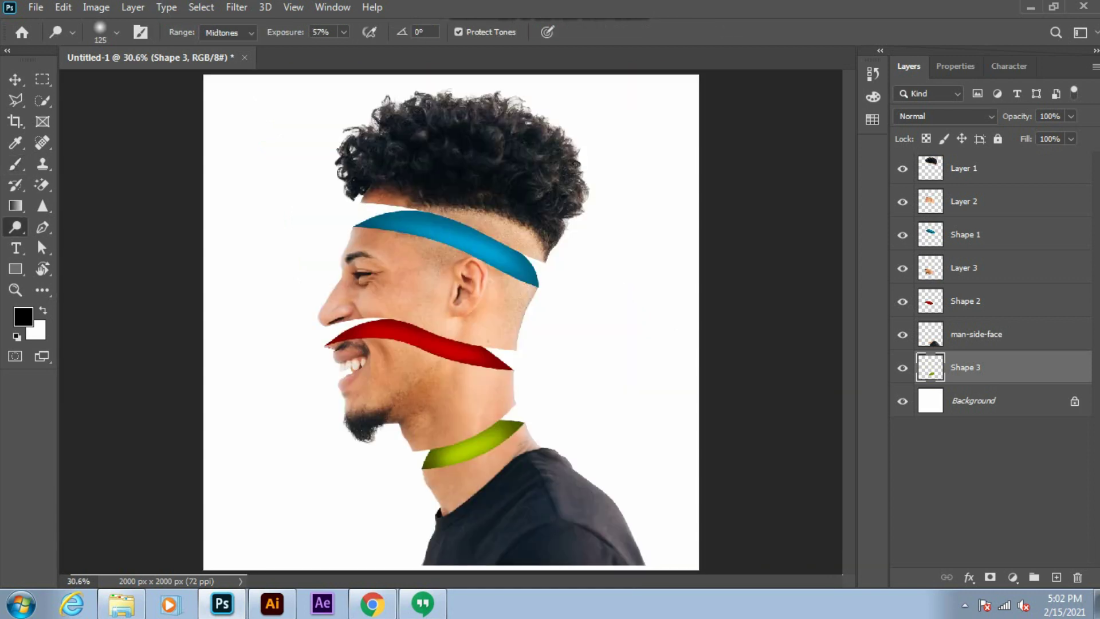
key("ctrl+d")
Create a 2000x2000 px rectangle just above the Background layer and shift it toward the top left.
key("v")
scroll(451, 322, "down", 1)
left_click(974, 399)
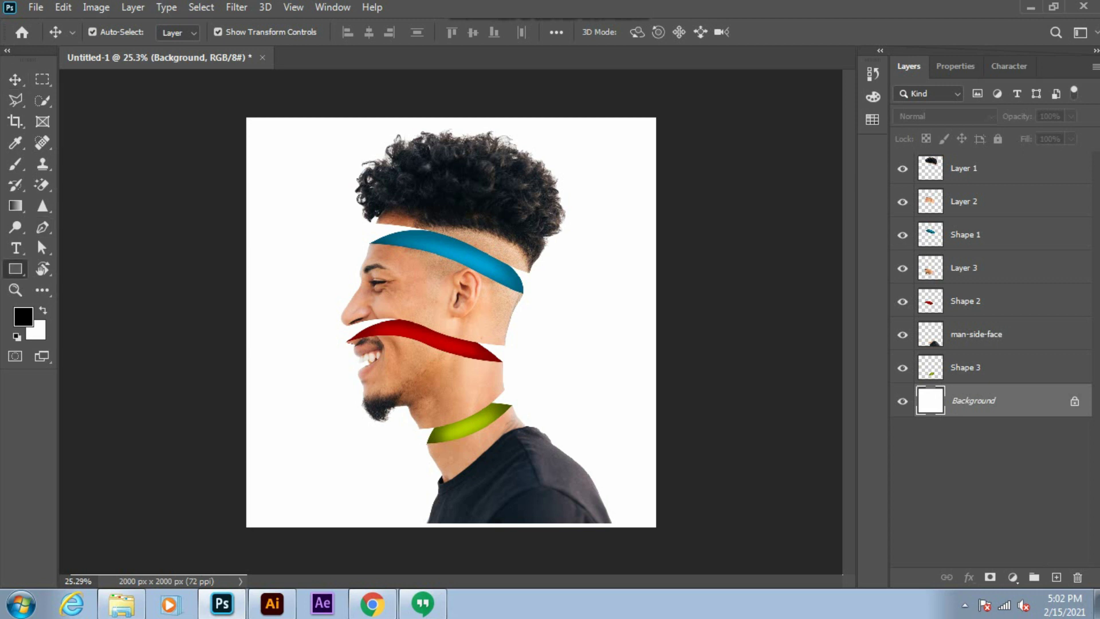
left_click(15, 269)
left_click(544, 192)
key("Return")
key("v")
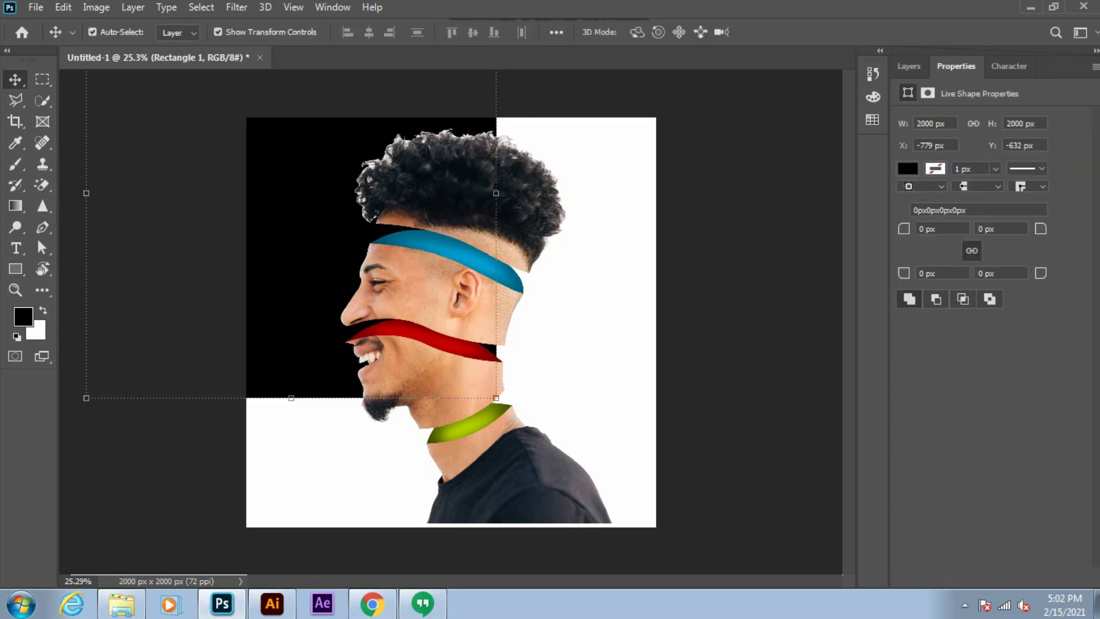
left_click_drag(326, 129, 255, 113)
Fill the rectangle with light grey #eaeaea and centre it horizontally and vertically on the canvas.
left_click(909, 66)
double_click(930, 400)
type("eaeaea")
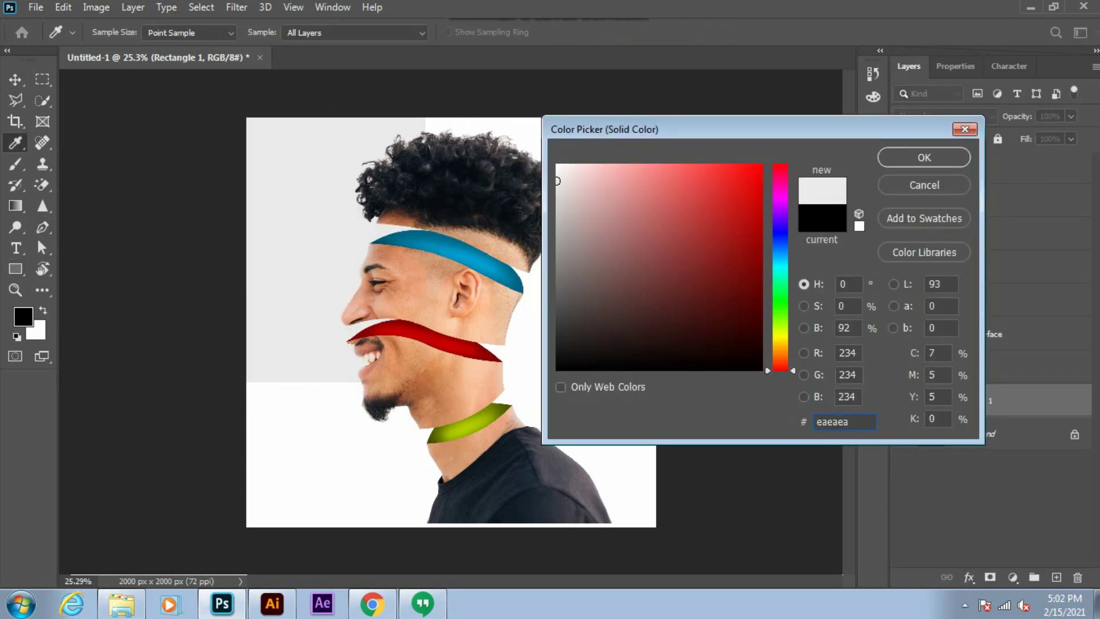
left_click(922, 154)
left_click(389, 32)
left_click(494, 32)
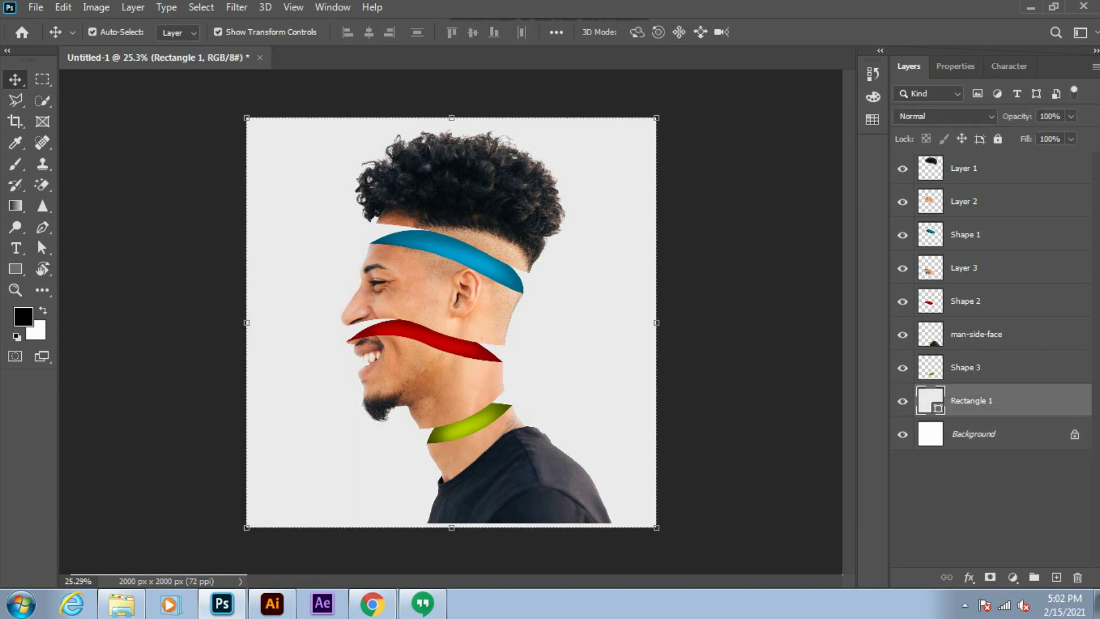
left_click(15, 268)
Change the rectangle's fill to a radial gradient running from white to light grey.
left_click(181, 32)
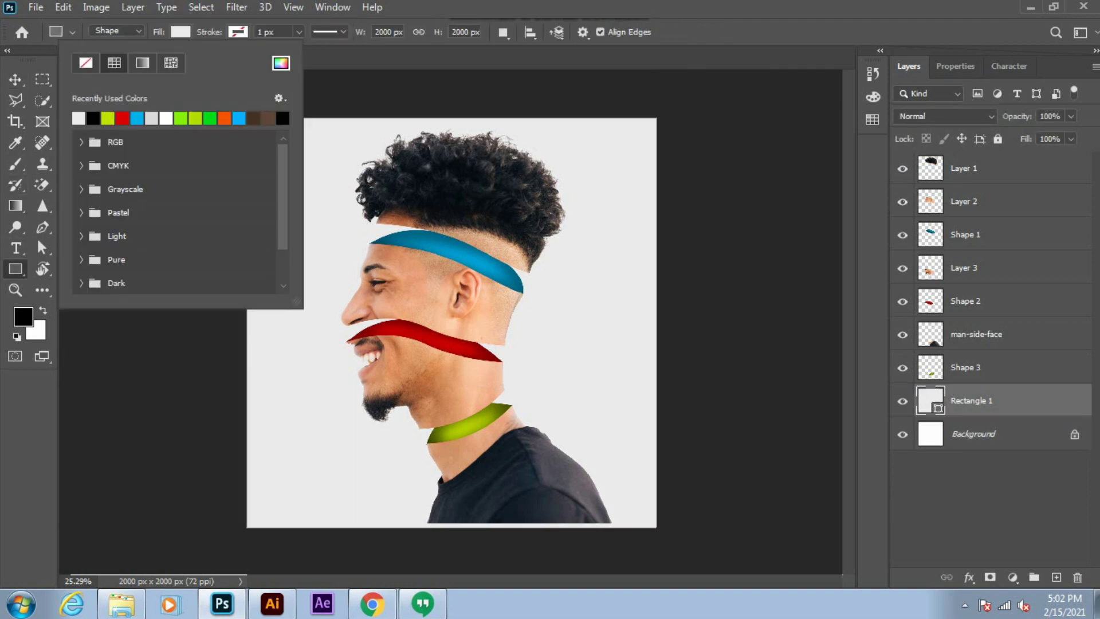
left_click(142, 63)
left_click(143, 266)
left_click(109, 290)
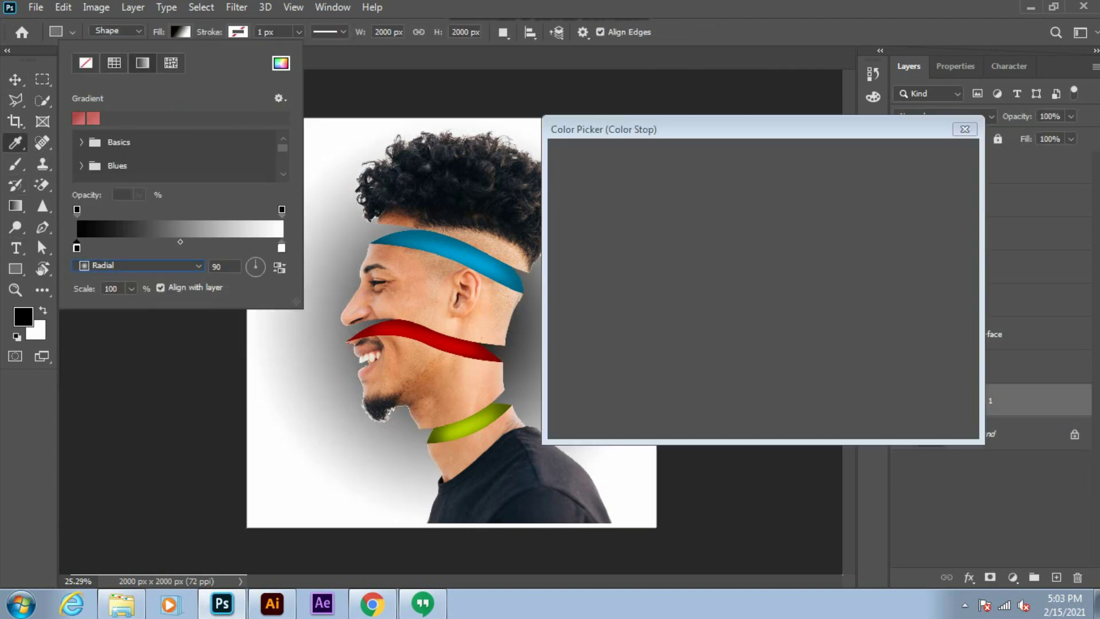
double_click(76, 248)
left_click(924, 88)
double_click(281, 247)
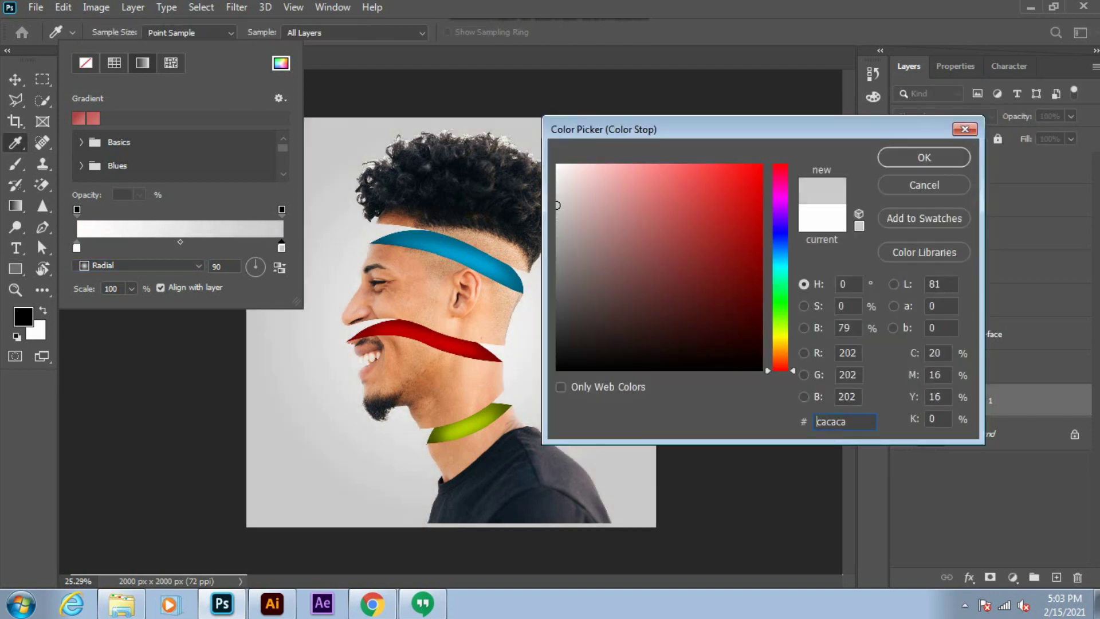
left_click(923, 153)
Move the gradient midpoint right and fine-tune the outer stop's grey, trying darker then lighter.
left_click_drag(192, 242, 254, 242)
double_click(281, 247)
left_click(555, 218)
left_click(925, 152)
double_click(281, 248)
left_click(557, 169)
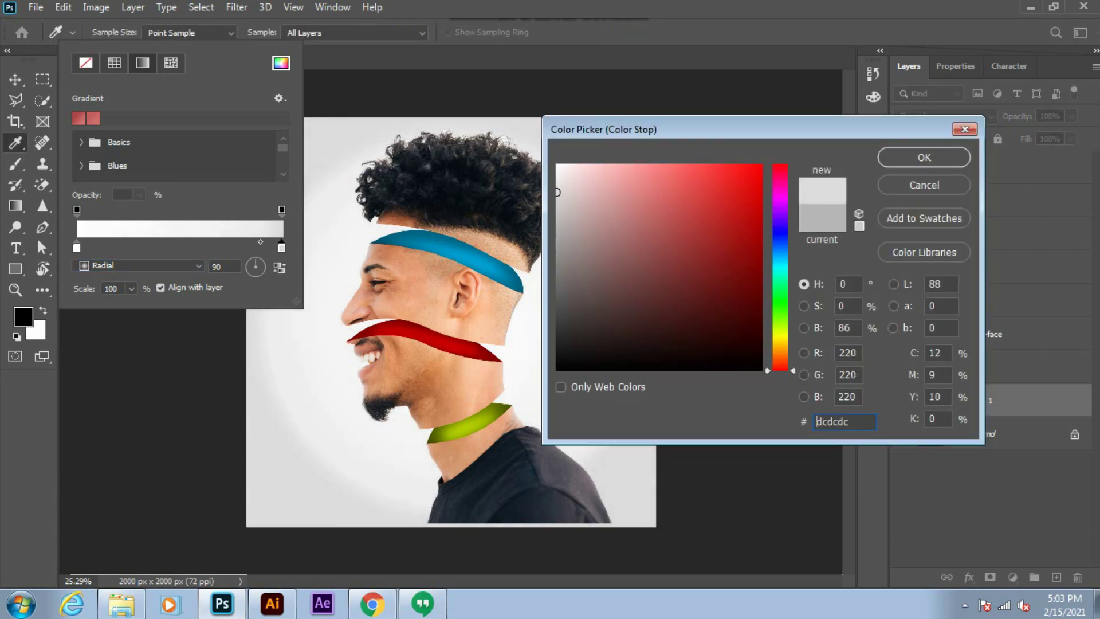
left_click(923, 152)
key("v")
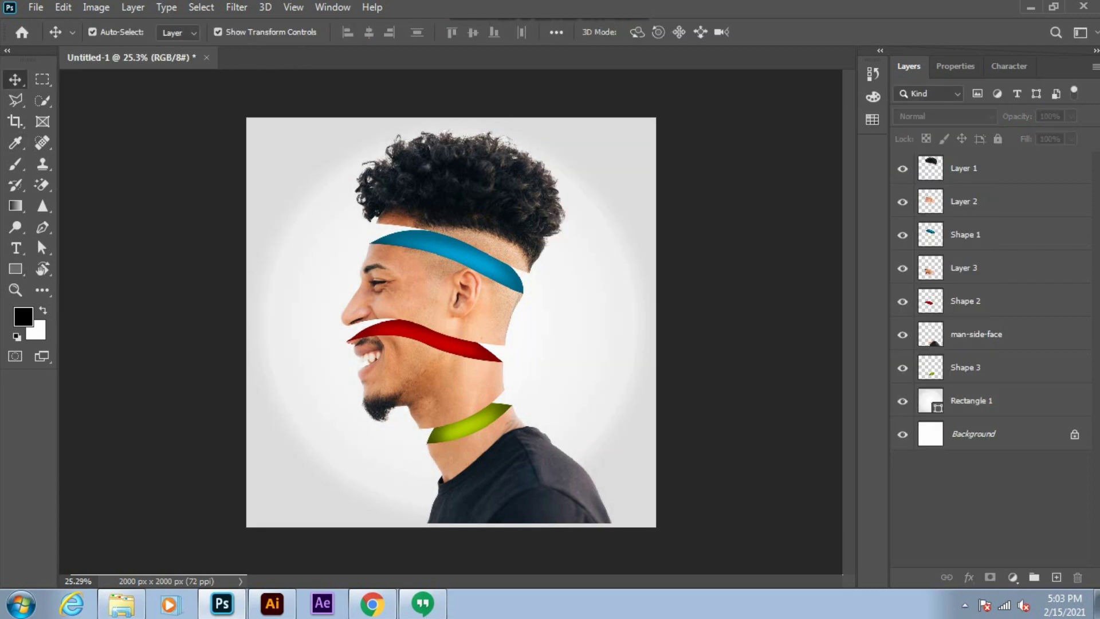
scroll(508, 286, "up", 2)
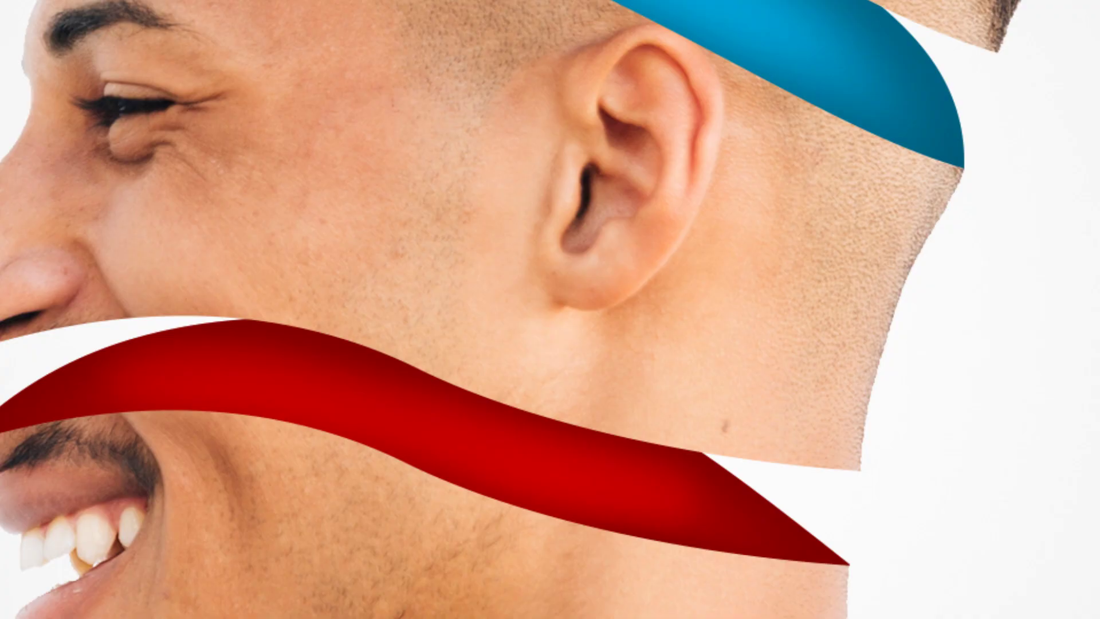